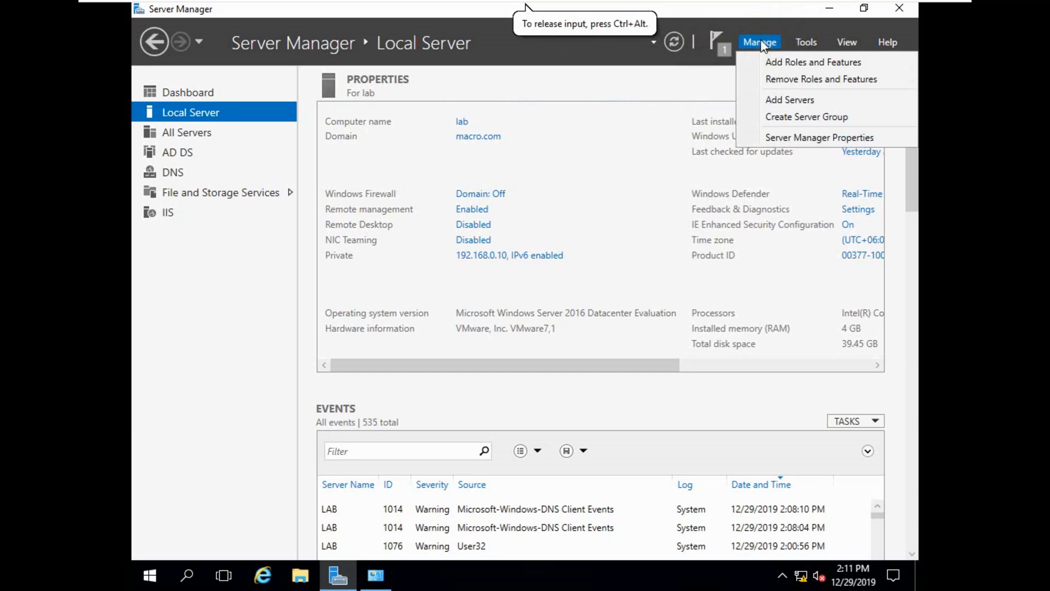
# Open Active Directory Administrative Center maximized and list the 13 containers of the macro (local) domain.
pyautogui.click(802, 45)
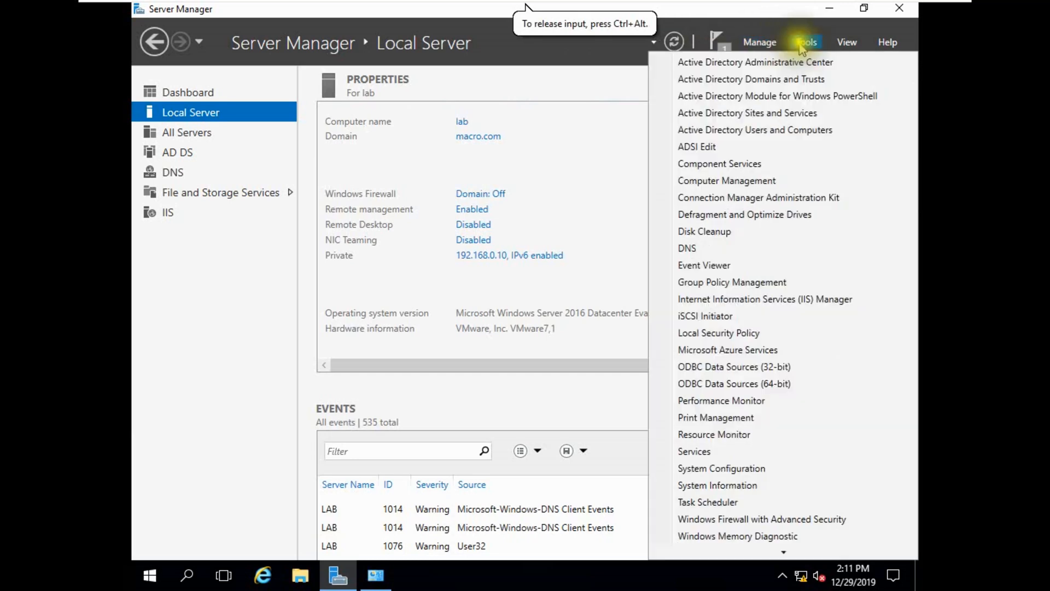
pyautogui.click(746, 64)
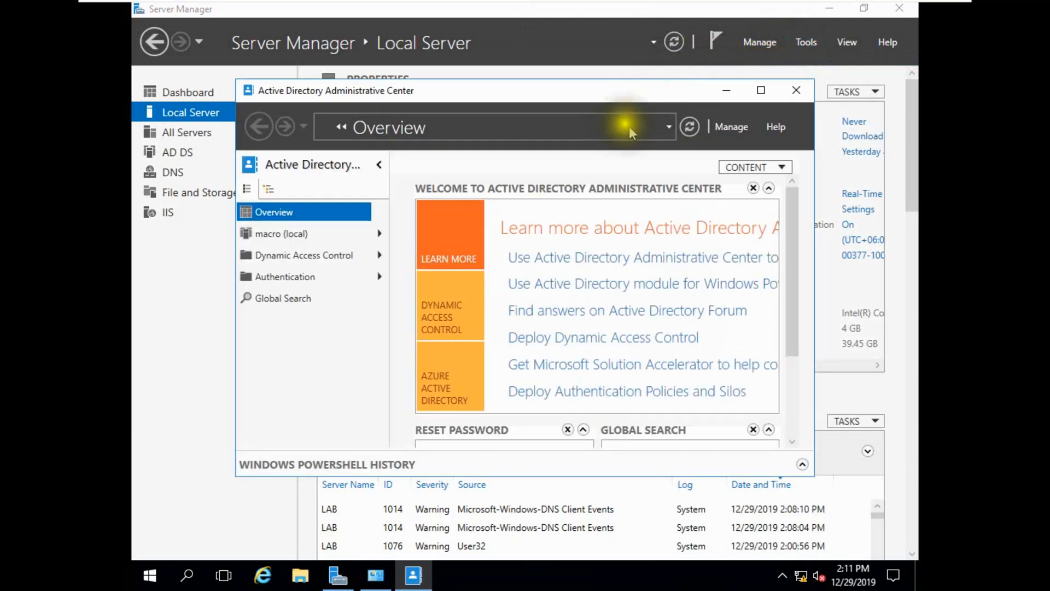
pyautogui.click(761, 90)
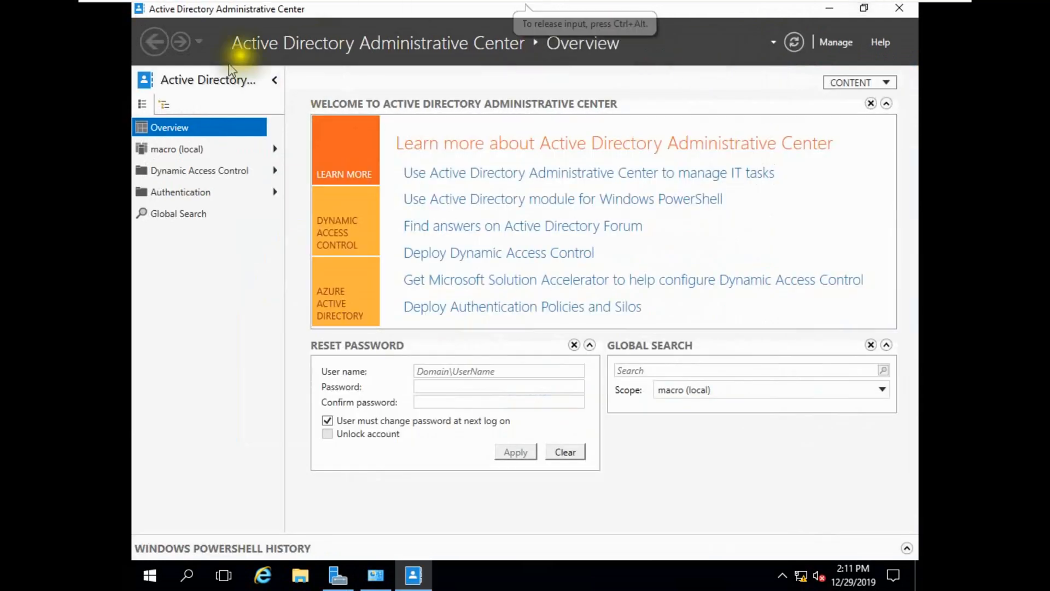
pyautogui.click(184, 151)
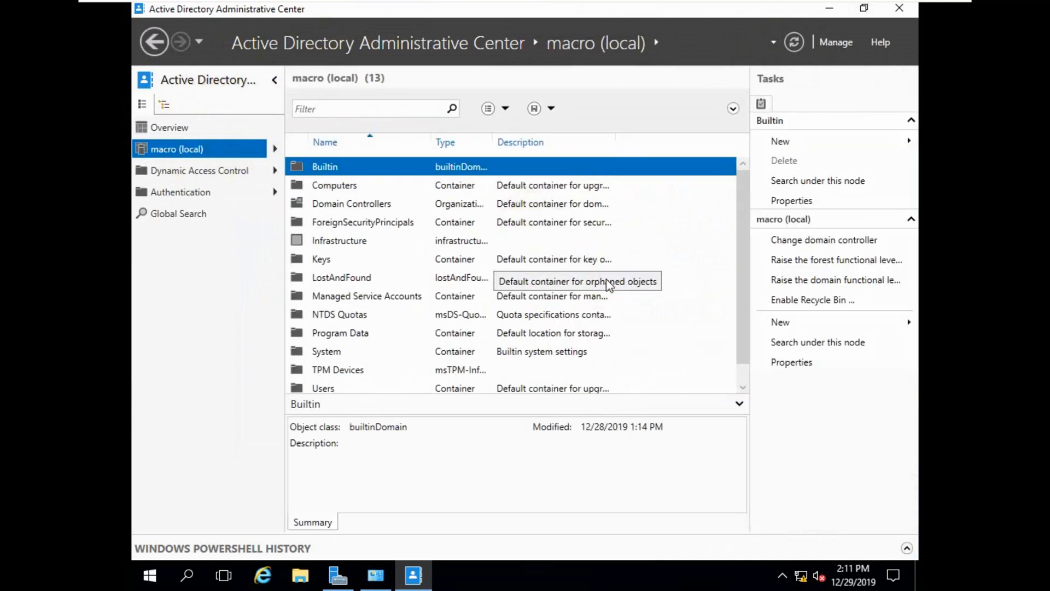
pyautogui.scroll(-1, 515, 247)
pyautogui.scroll(1, 514, 232)
pyautogui.scroll(-1, 361, 246)
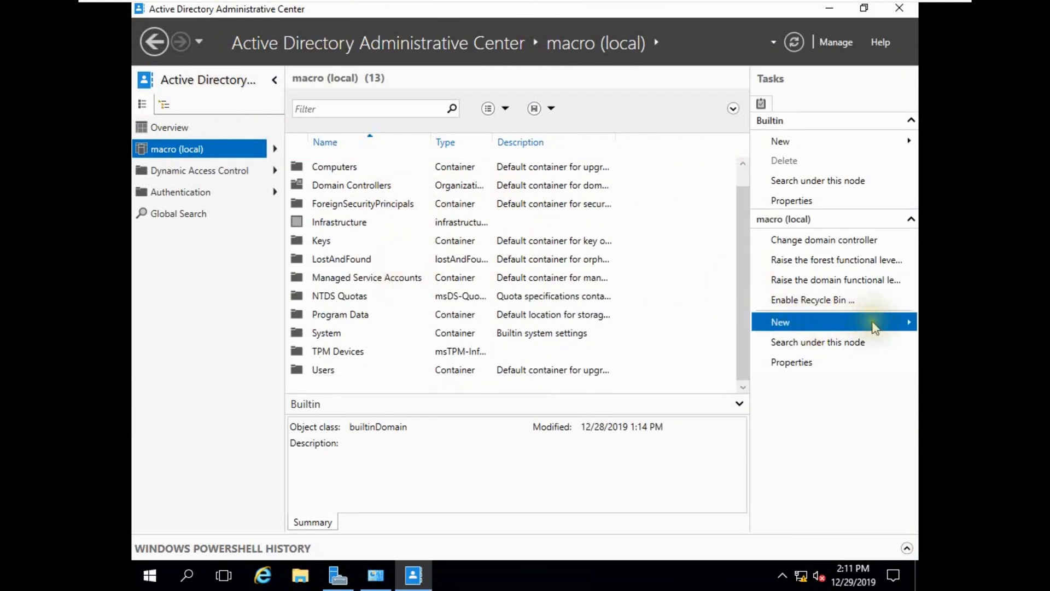
pyautogui.click(882, 327)
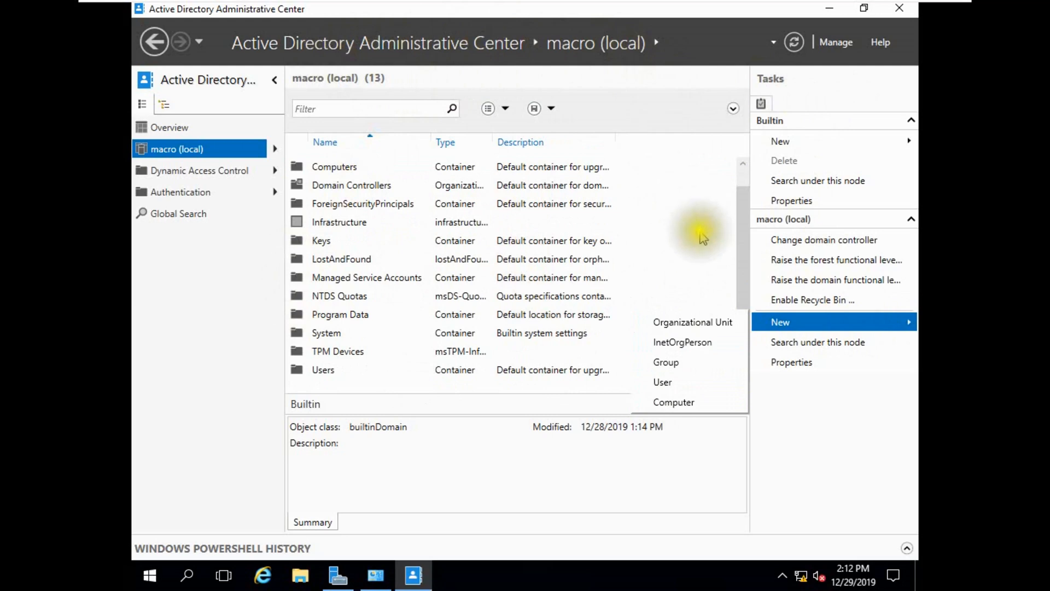
pyautogui.click(668, 385)
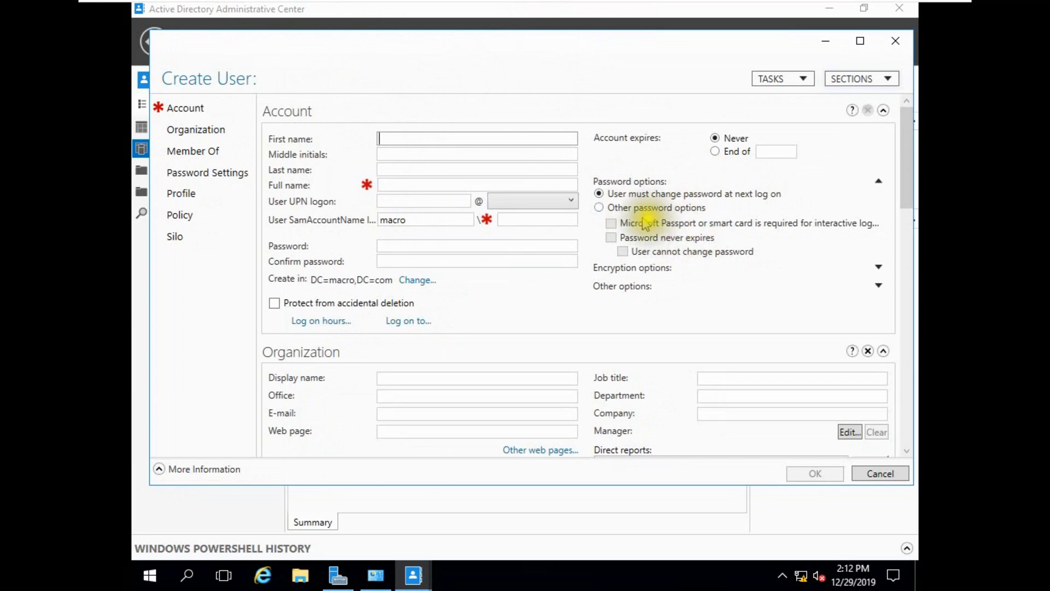
pyautogui.scroll(-3, 350, 361)
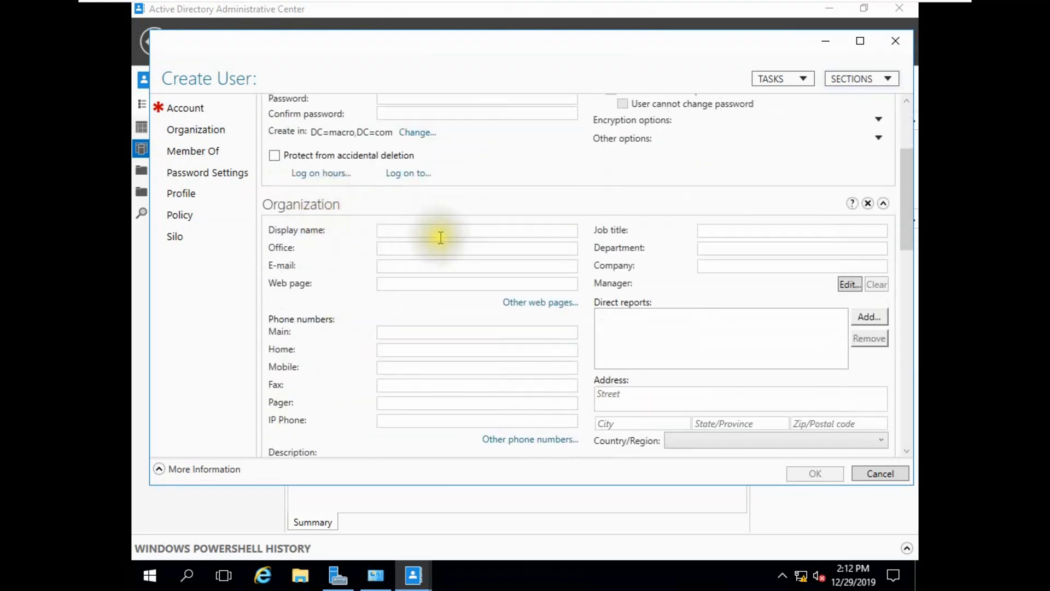
pyautogui.scroll(-2, 432, 249)
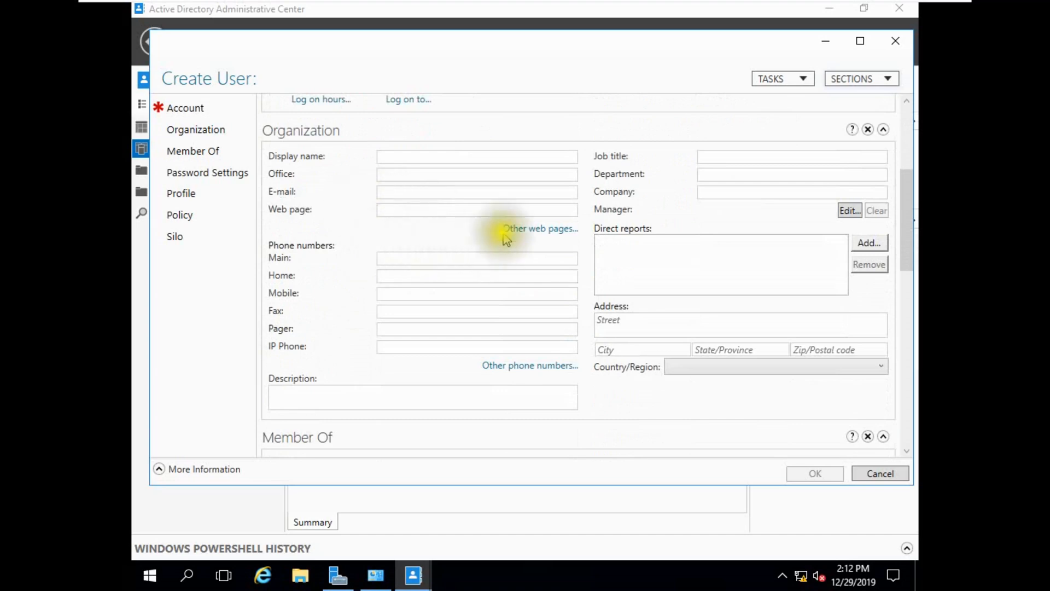
pyautogui.scroll(-4, 499, 290)
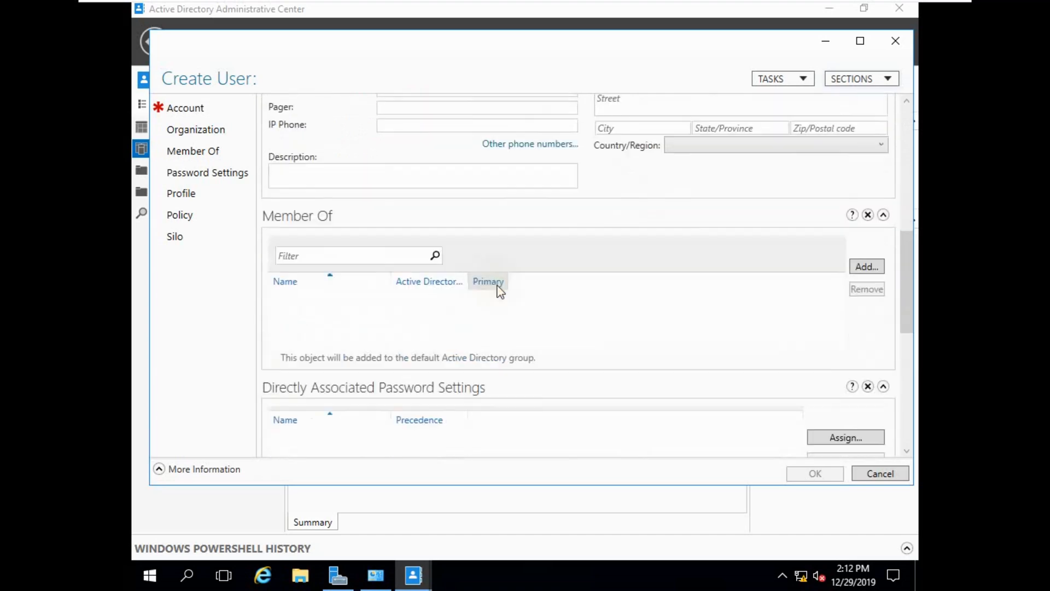
pyautogui.click(892, 42)
pyautogui.click(783, 322)
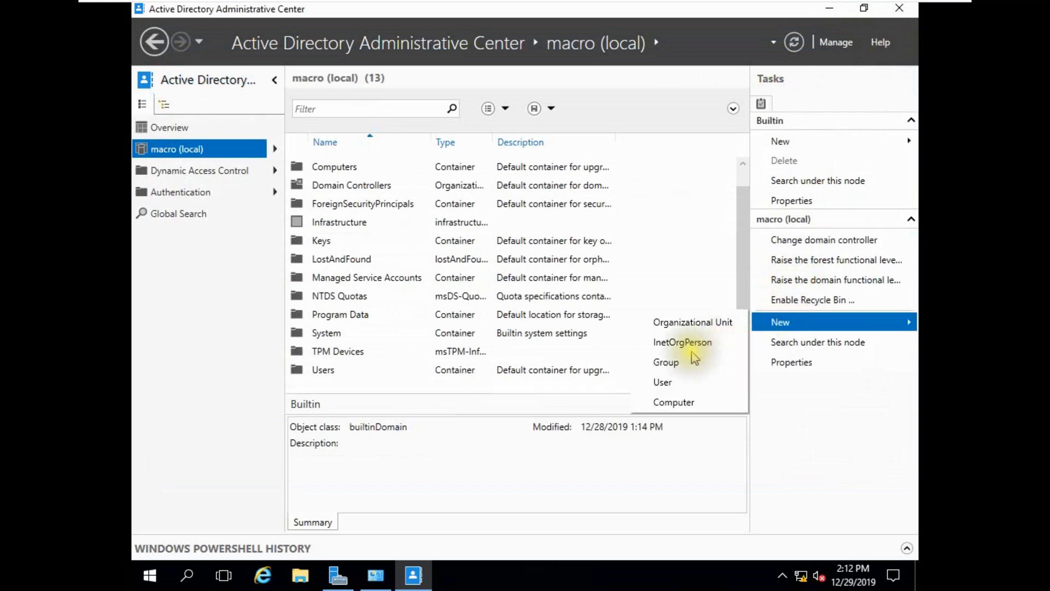
# Start a new group and then a new computer, closing both forms without saving.
pyautogui.click(678, 364)
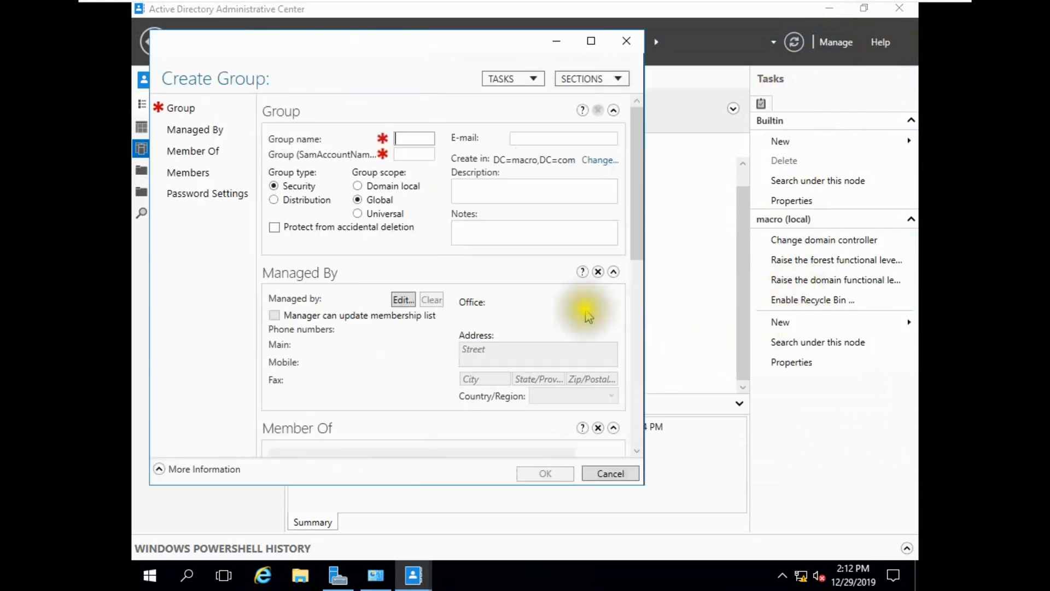
pyautogui.click(626, 38)
pyautogui.click(772, 328)
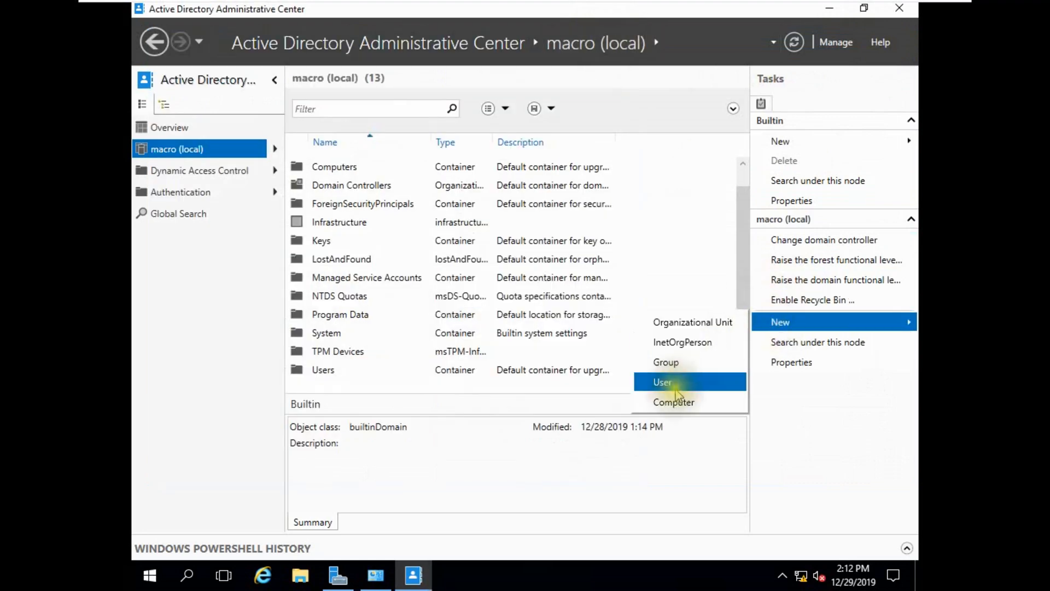
pyautogui.click(668, 400)
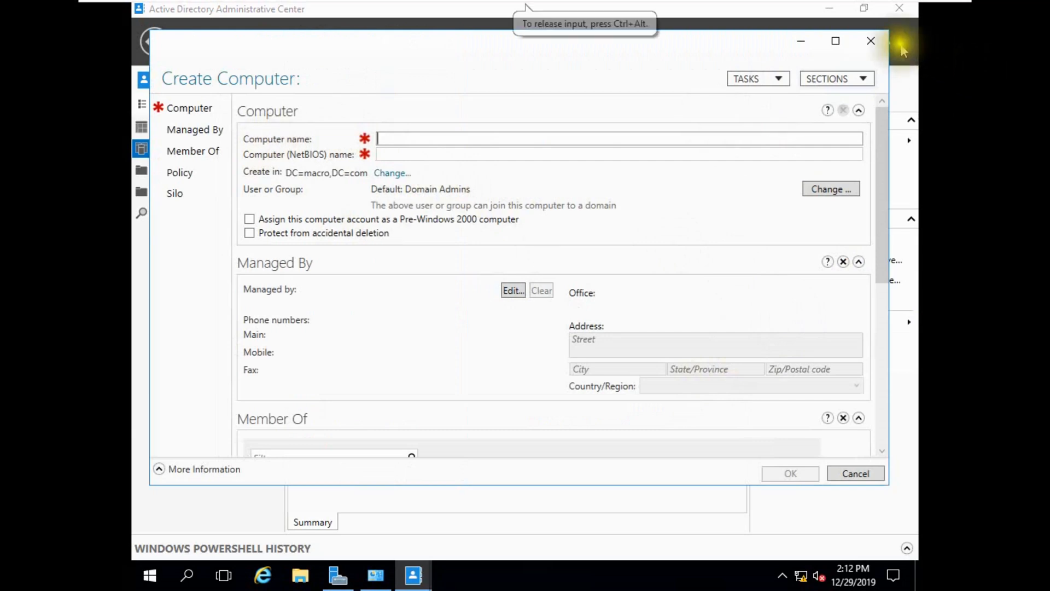
pyautogui.click(871, 41)
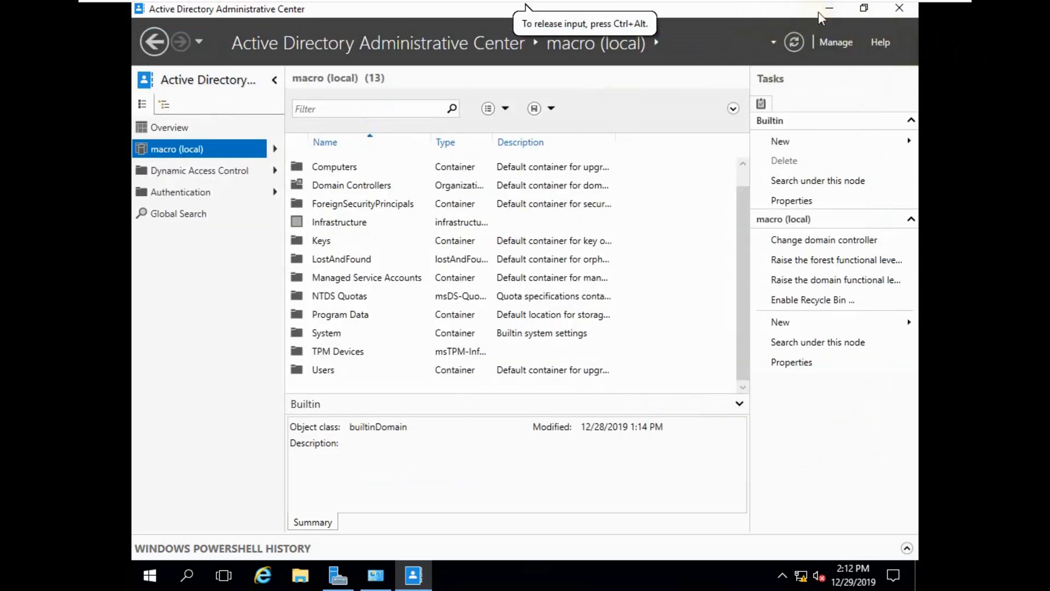
# Close the Administrative Center and open Active Directory Users and Computers maximized.
pyautogui.click(893, 12)
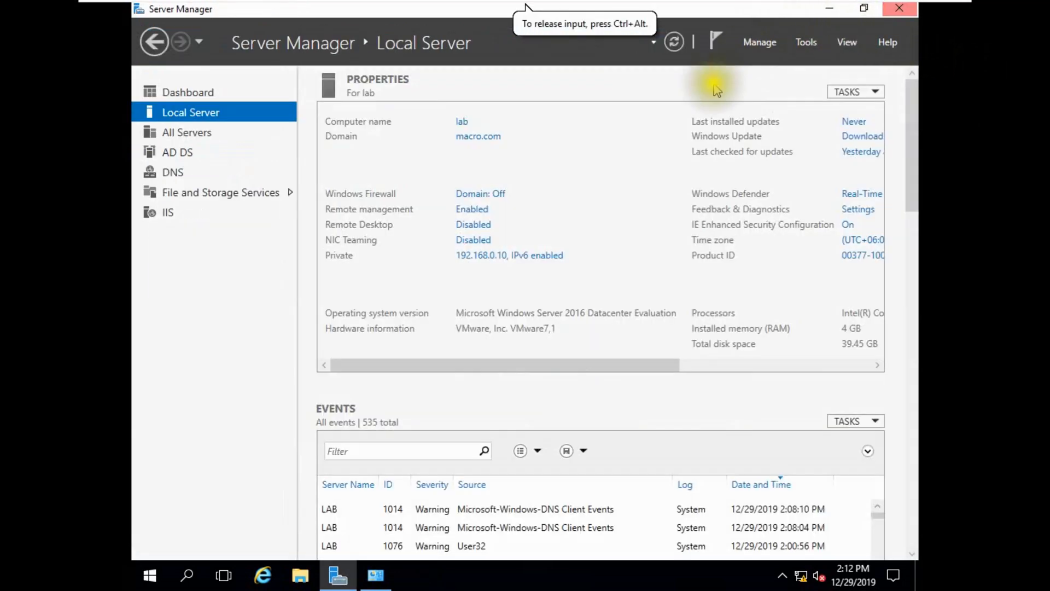
pyautogui.click(808, 42)
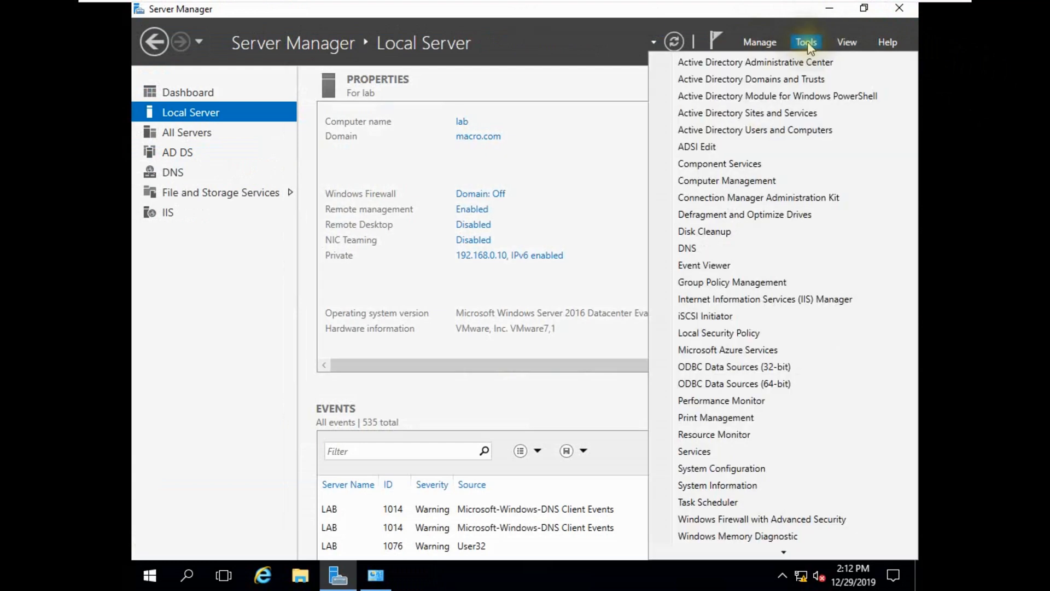
pyautogui.click(708, 133)
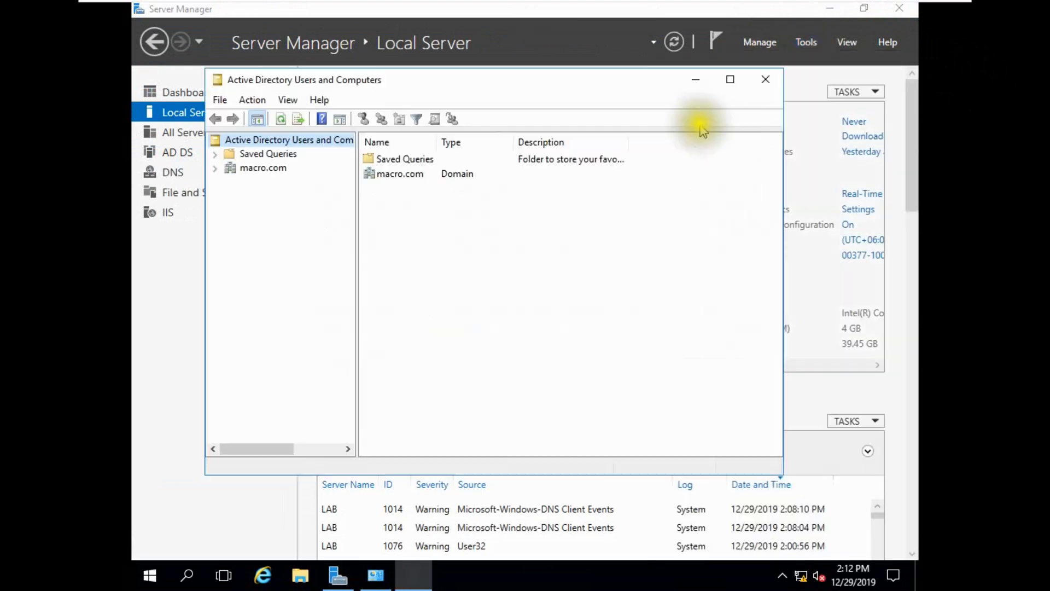
pyautogui.click(729, 80)
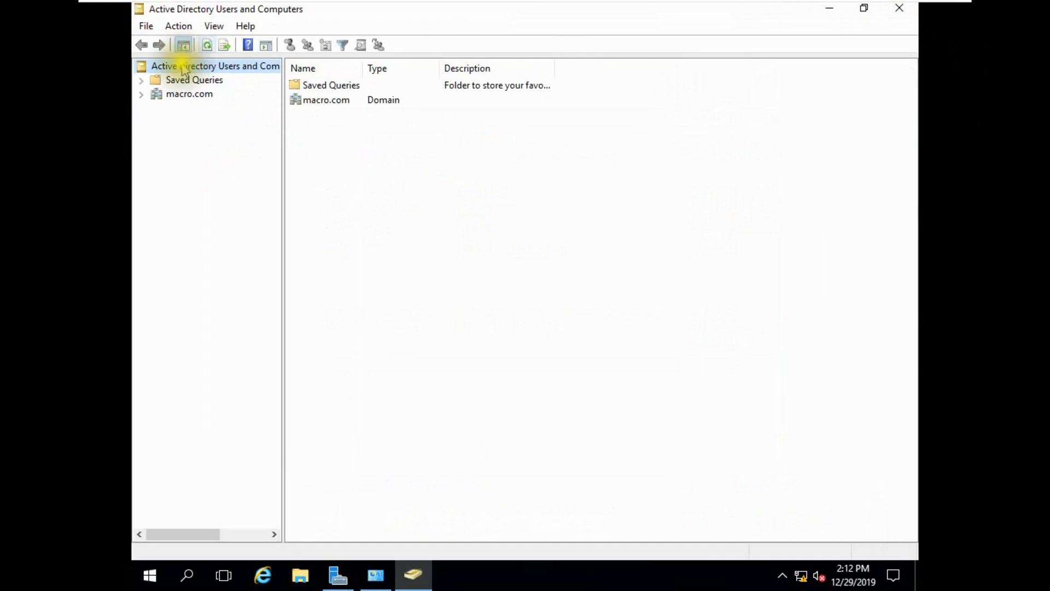
# Expand macro.com, widen the tree pane, and select the domain to list its six containers.
pyautogui.click(144, 96)
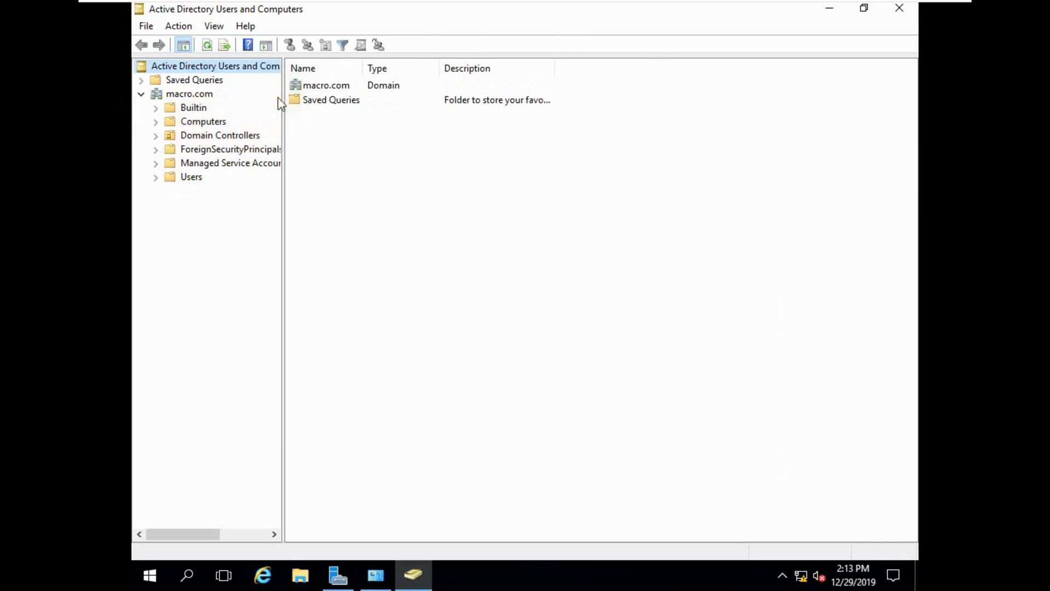
pyautogui.moveTo(280, 98); pyautogui.dragTo(317, 112)
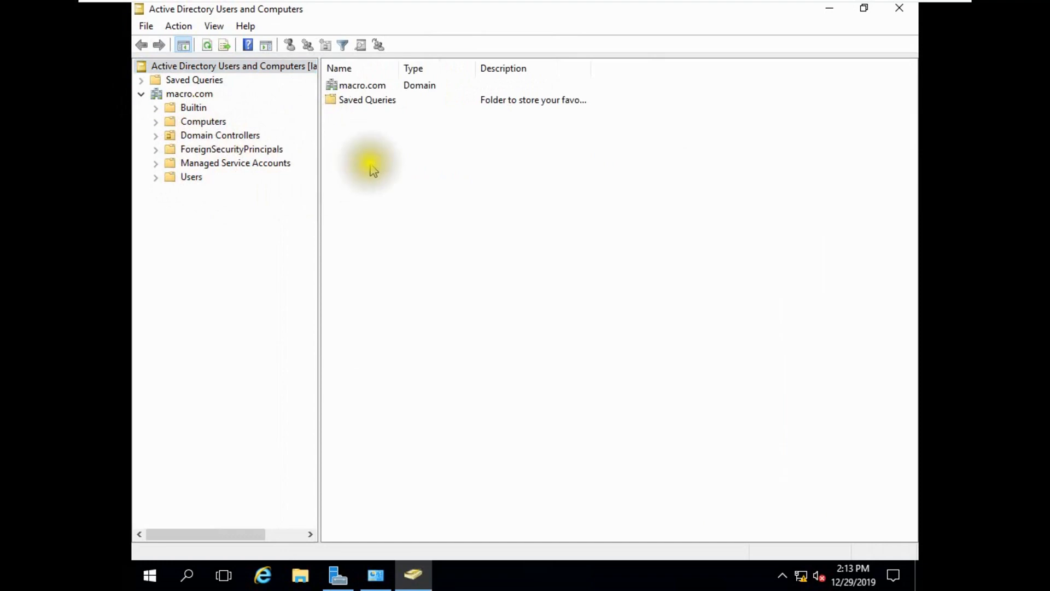
pyautogui.click(192, 94)
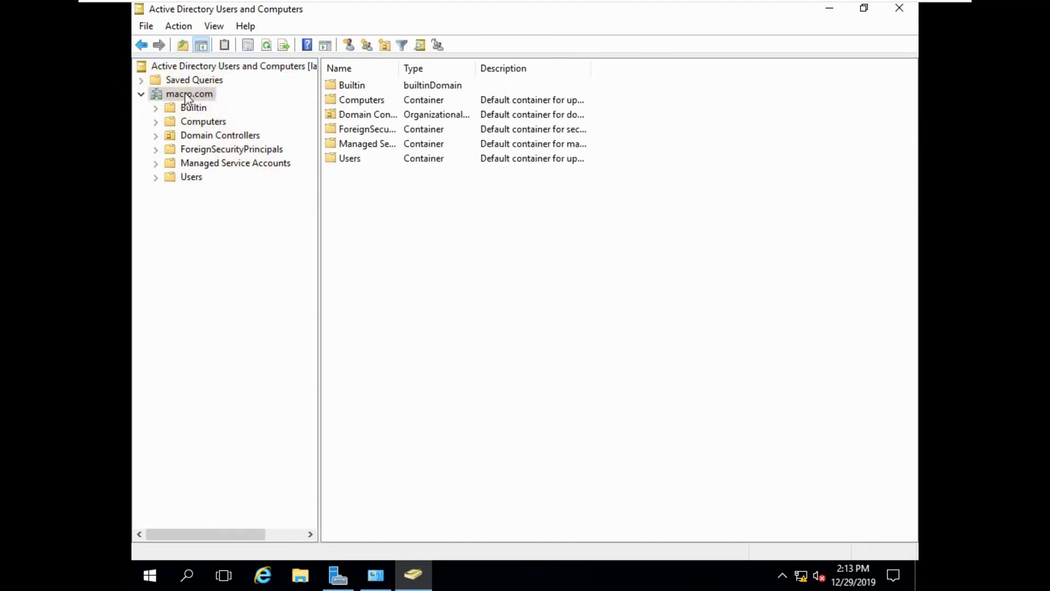
# Create a Chittagong organizational unit under macro.com with accidental-deletion protection enabled.
pyautogui.rightClick(186, 94)
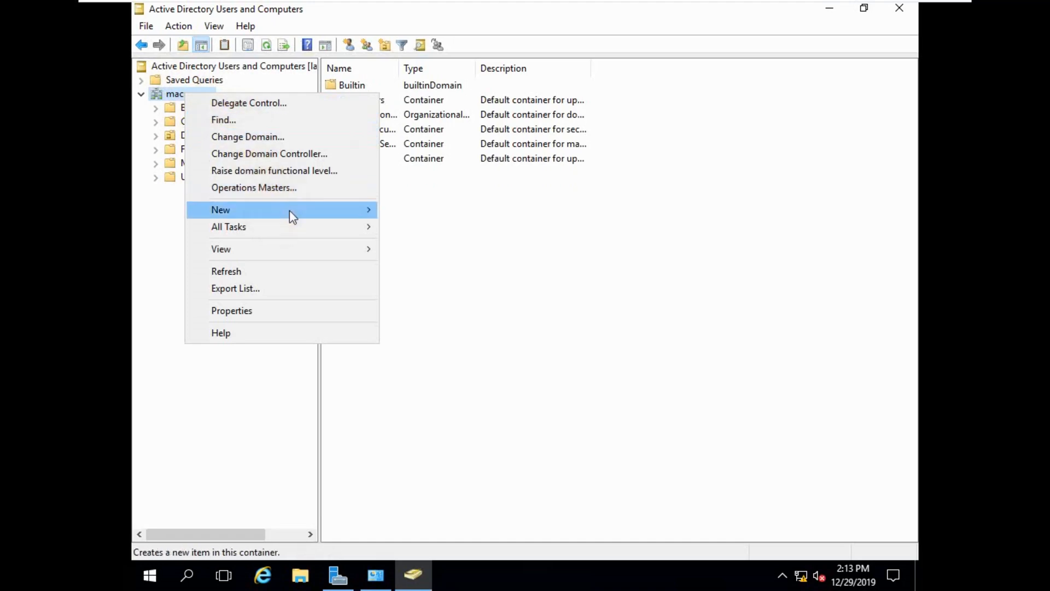
pyautogui.moveTo(350, 210)
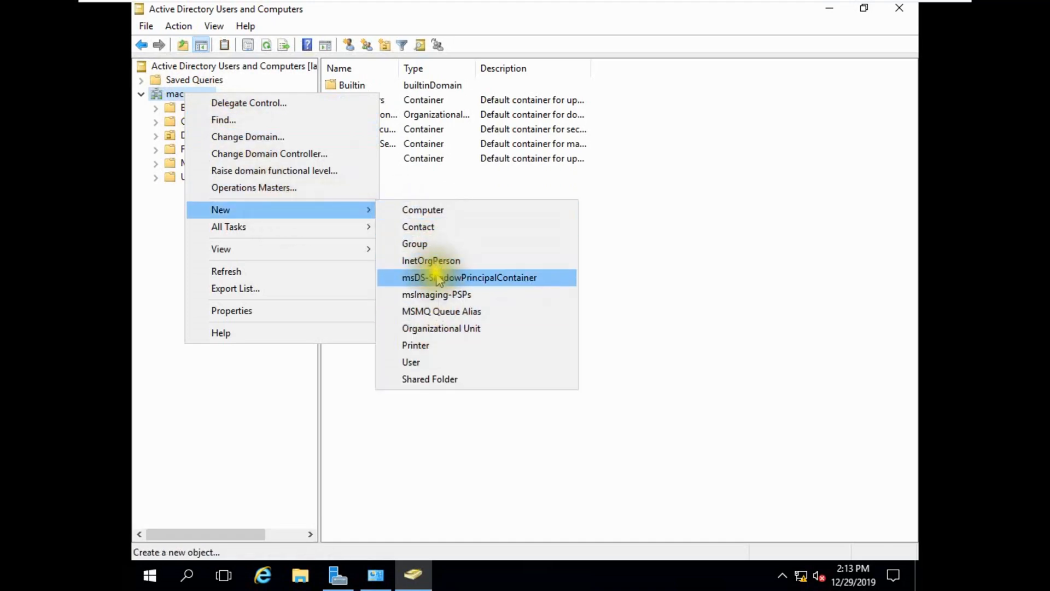
pyautogui.click(441, 328)
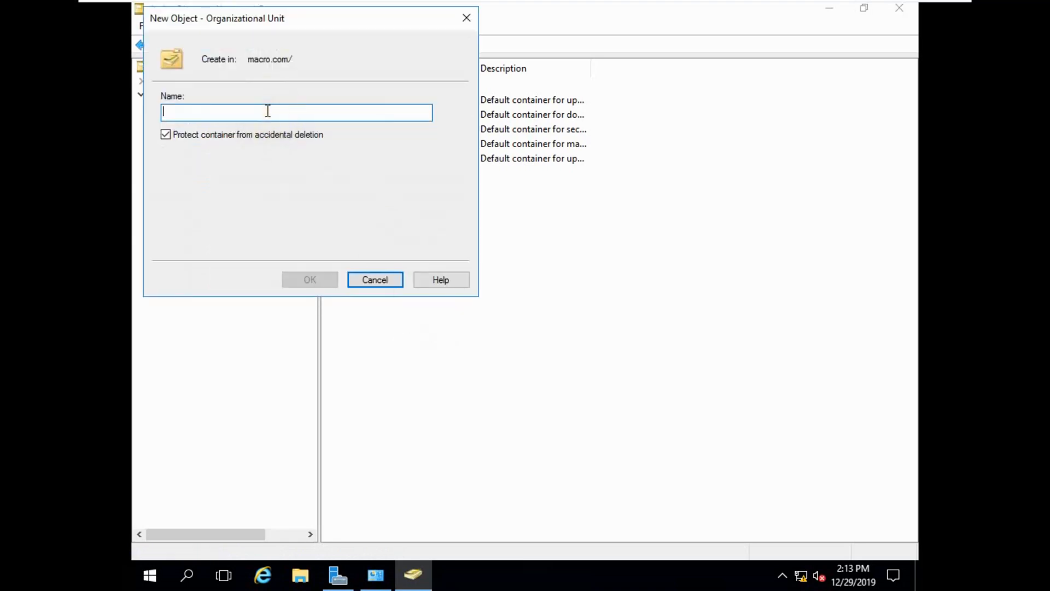
pyautogui.click(366, 192)
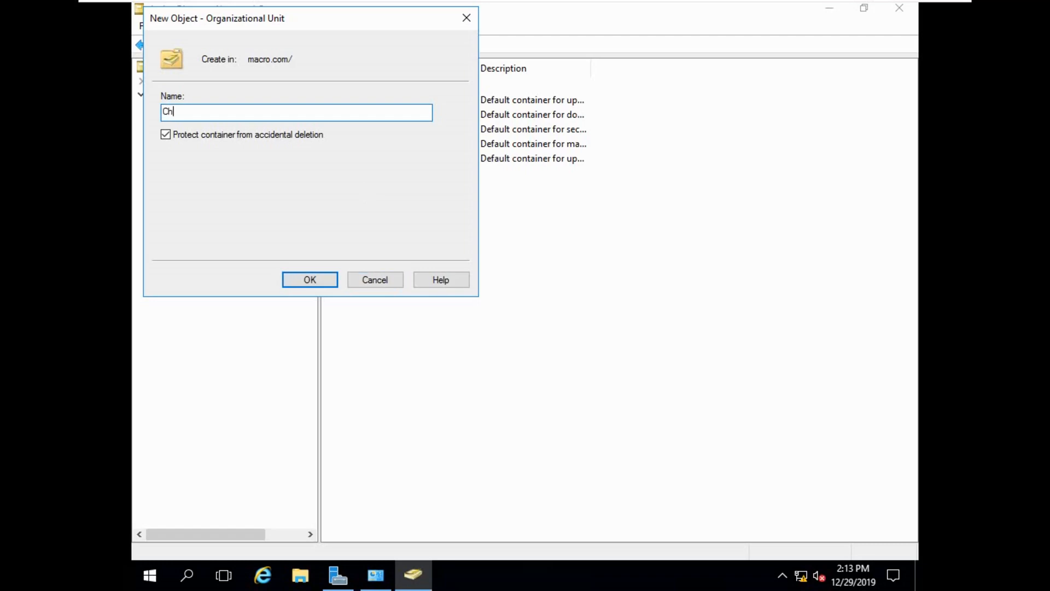
pyautogui.moveTo(345, 3)
pyautogui.moveTo(243, 19); pyautogui.dragTo(515, 134)
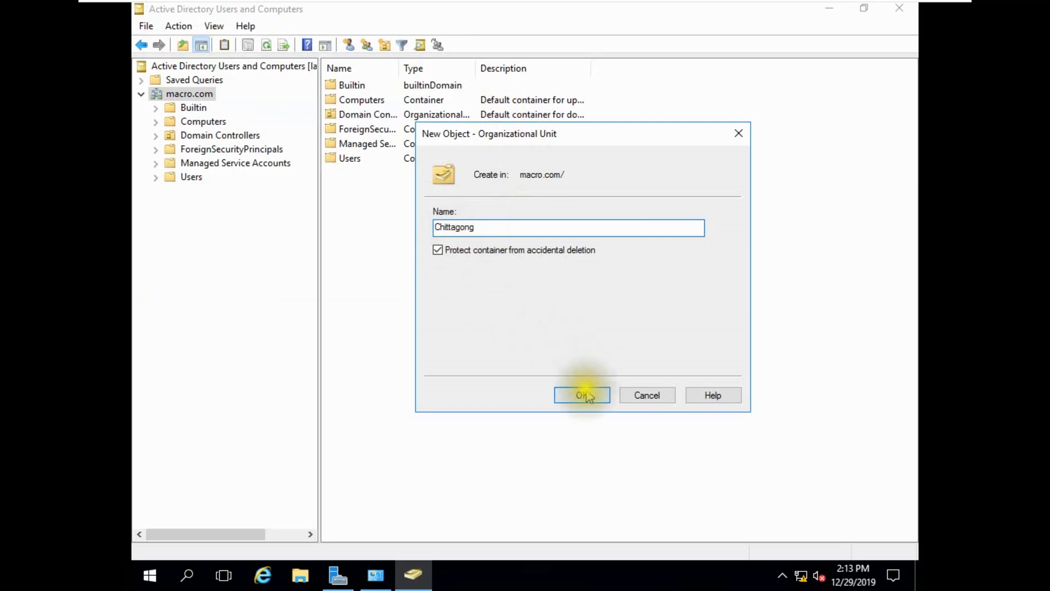
pyautogui.click(583, 395)
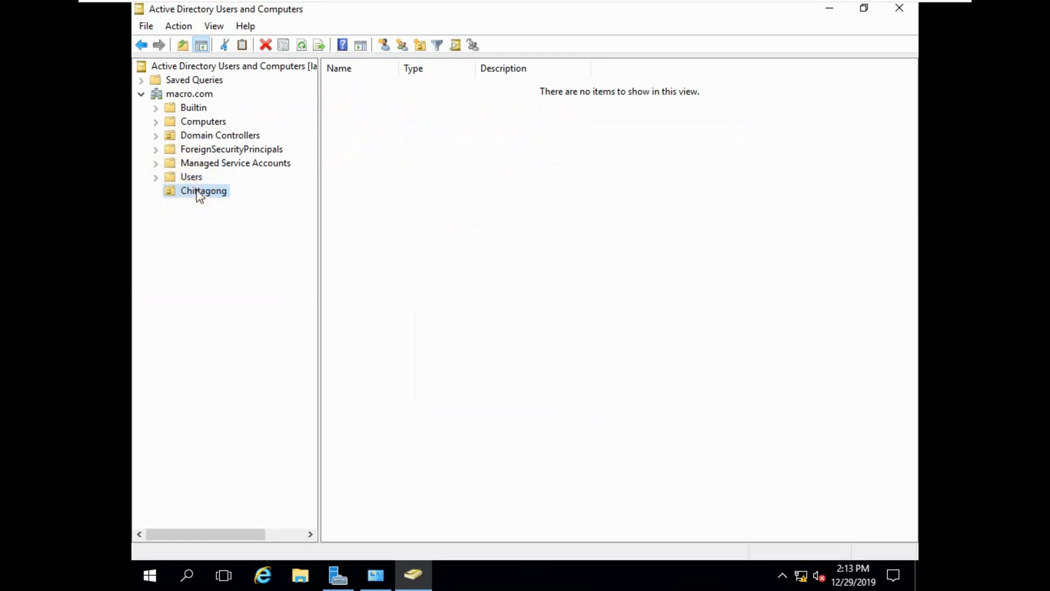
# Begin a new user in the Chittagong OU named user1 as first, full and logon name.
pyautogui.rightClick(200, 195)
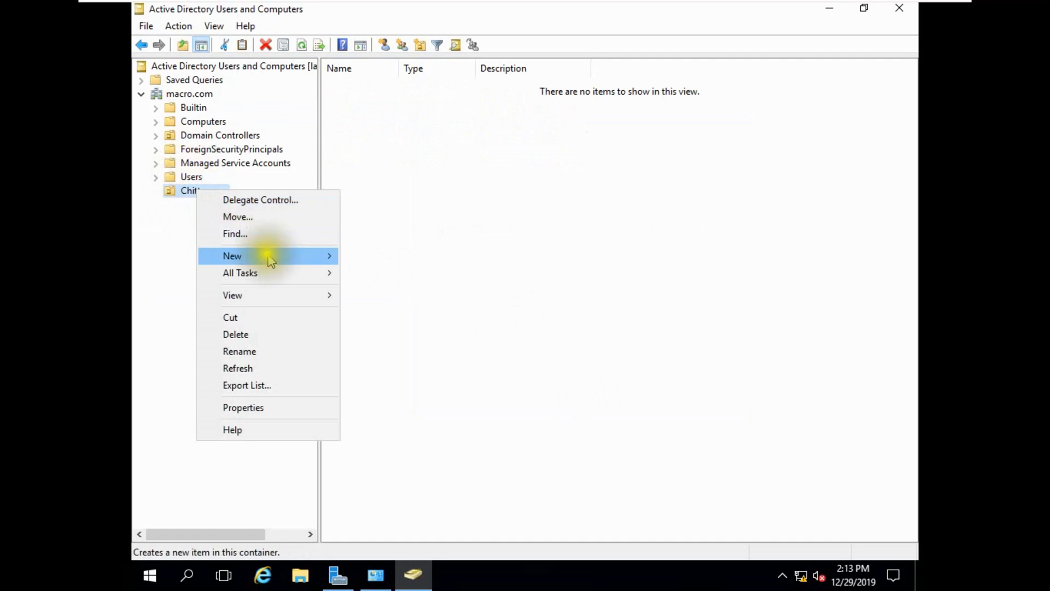
pyautogui.moveTo(300, 257)
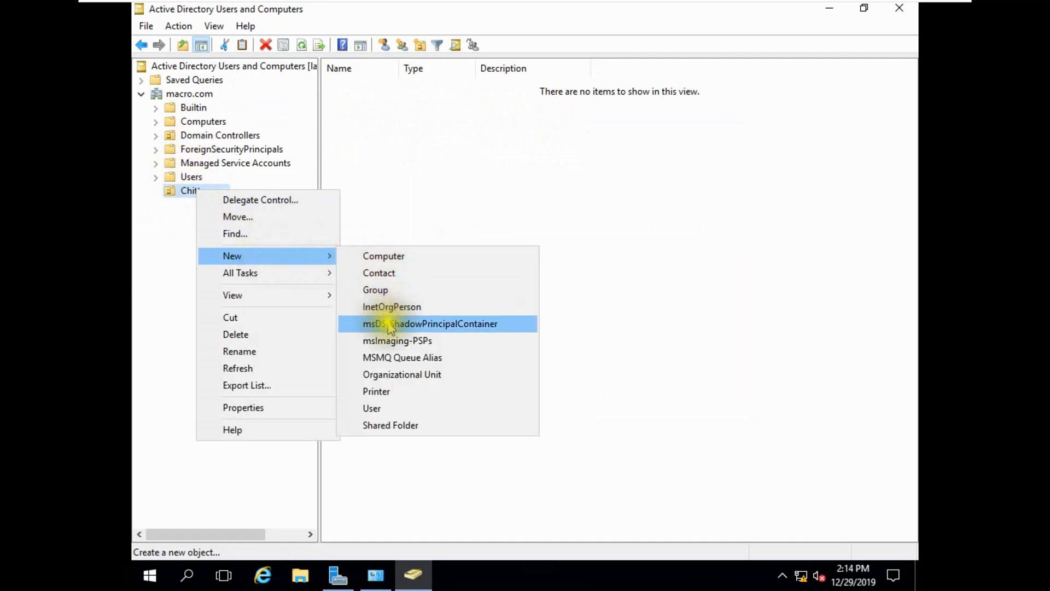
pyautogui.click(378, 410)
pyautogui.moveTo(265, 20); pyautogui.dragTo(520, 127)
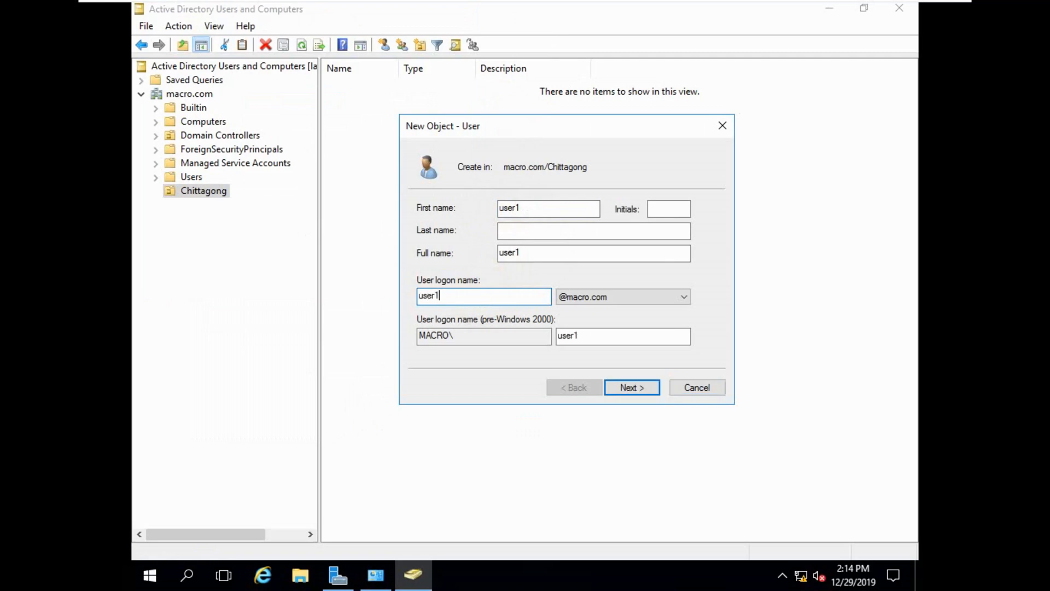
pyautogui.click(634, 388)
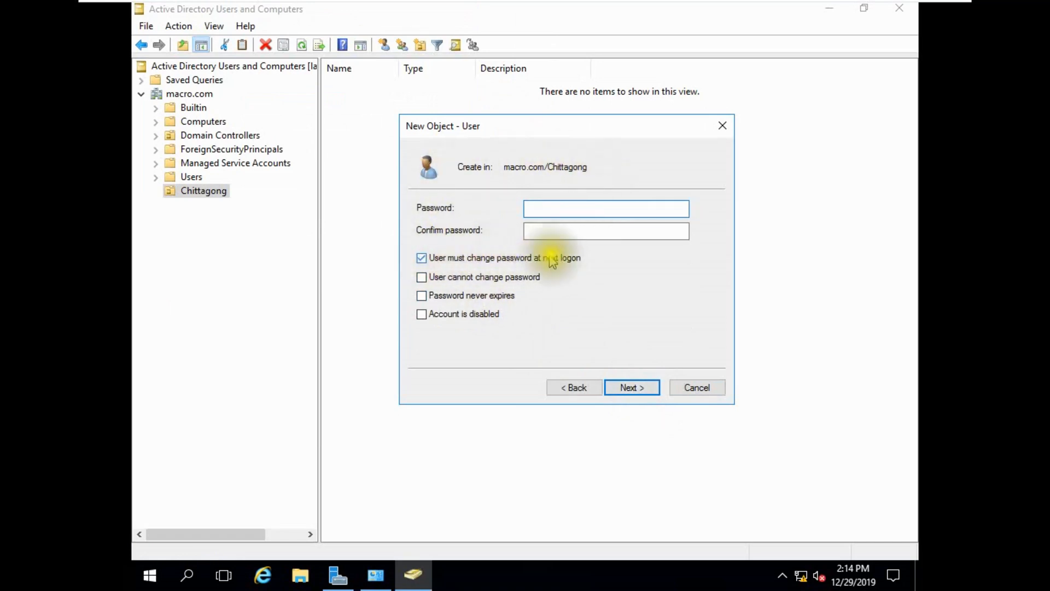
# Give user1 a password that never expires and cannot be changed, then finish creating it.
pyautogui.click(421, 258)
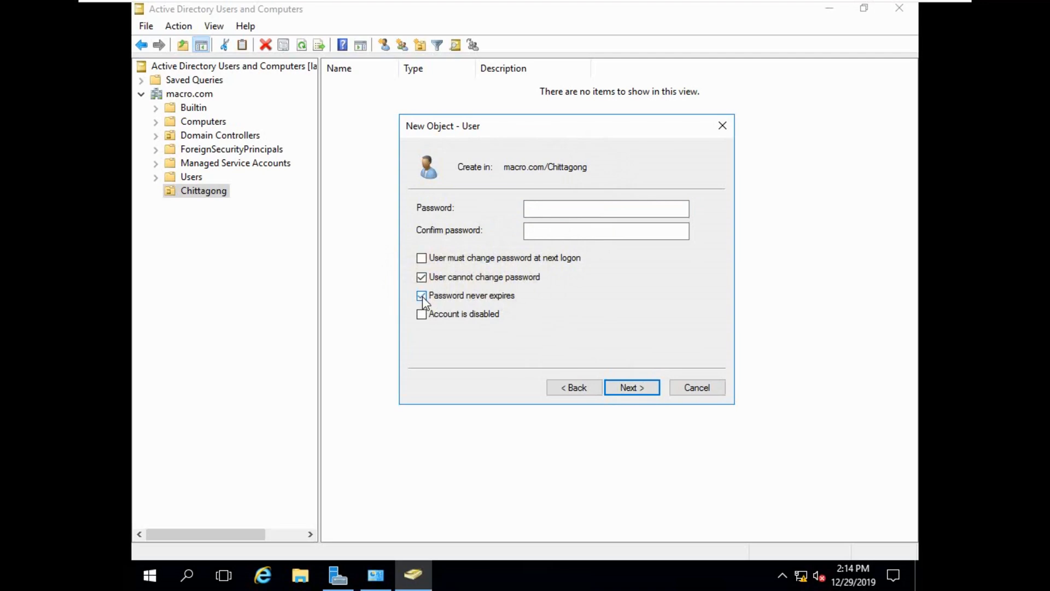
pyautogui.click(574, 208)
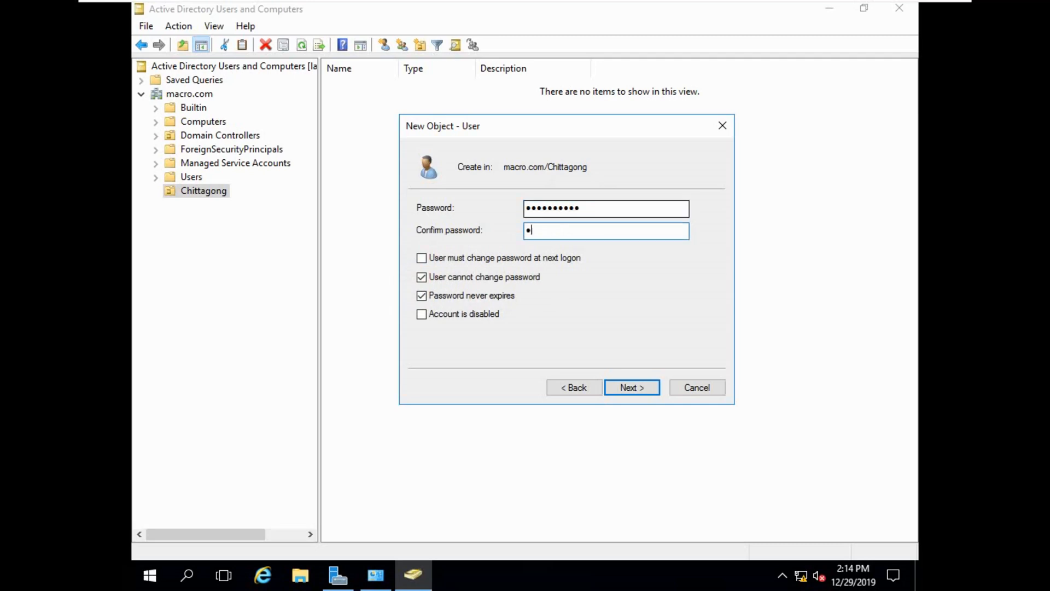
pyautogui.write('•••••••••••')
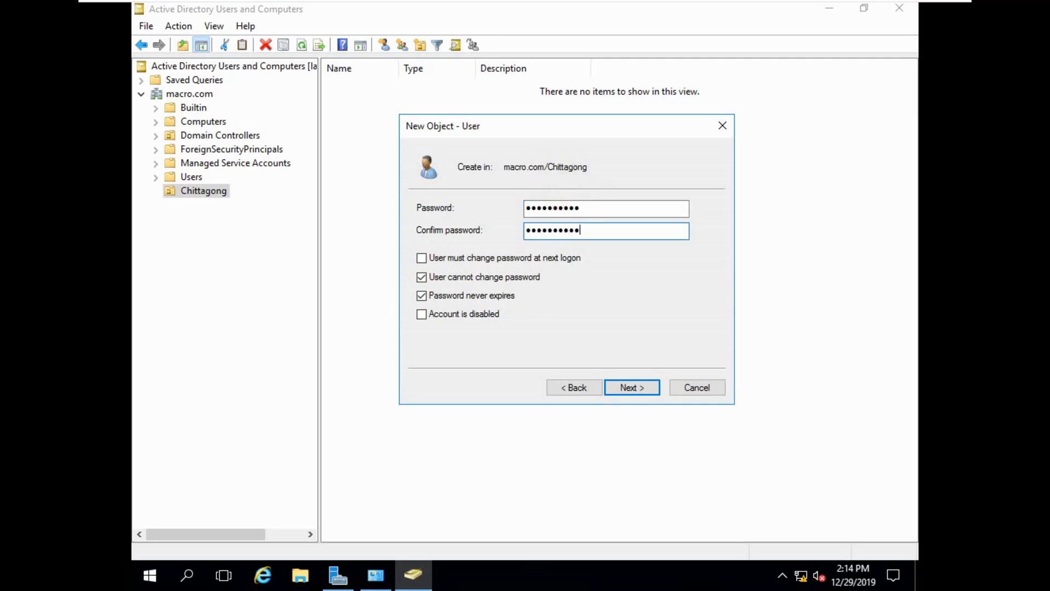
pyautogui.click(629, 386)
pyautogui.click(627, 387)
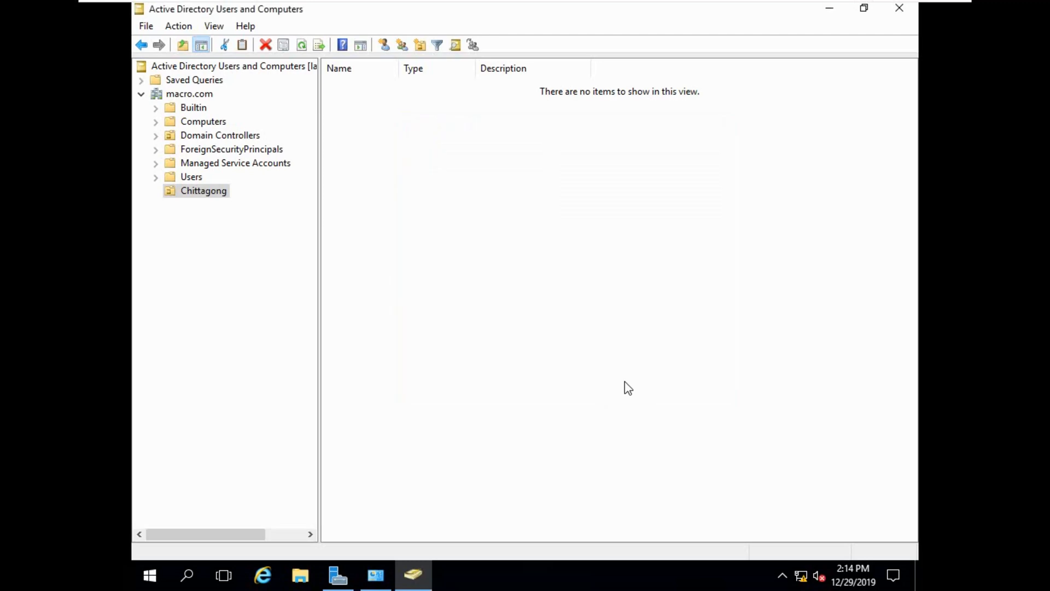
pyautogui.click(336, 112)
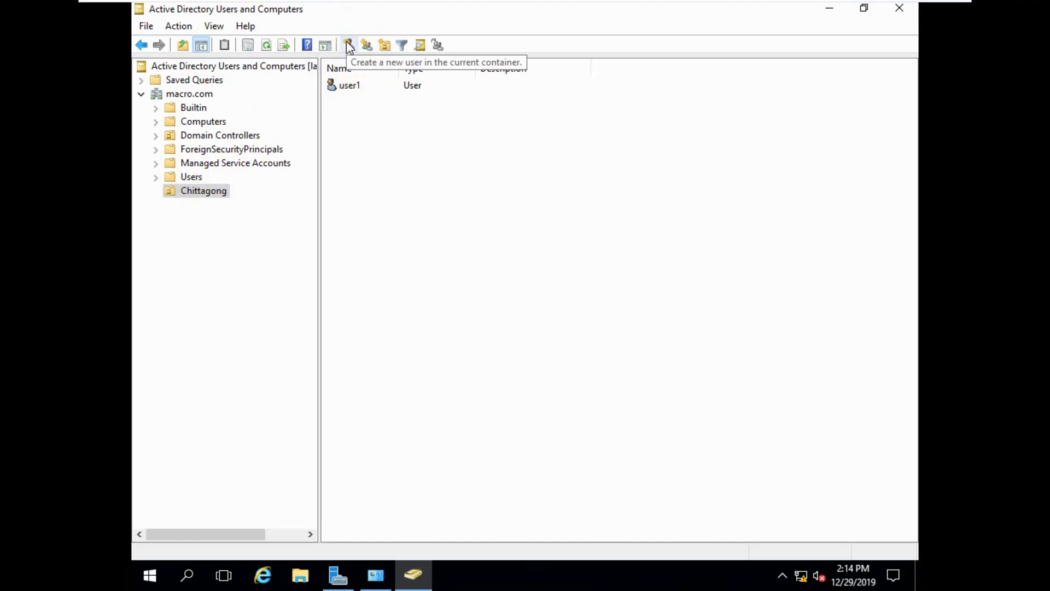
# Start another user in Chittagong with user2 as its first and logon name.
pyautogui.click(347, 45)
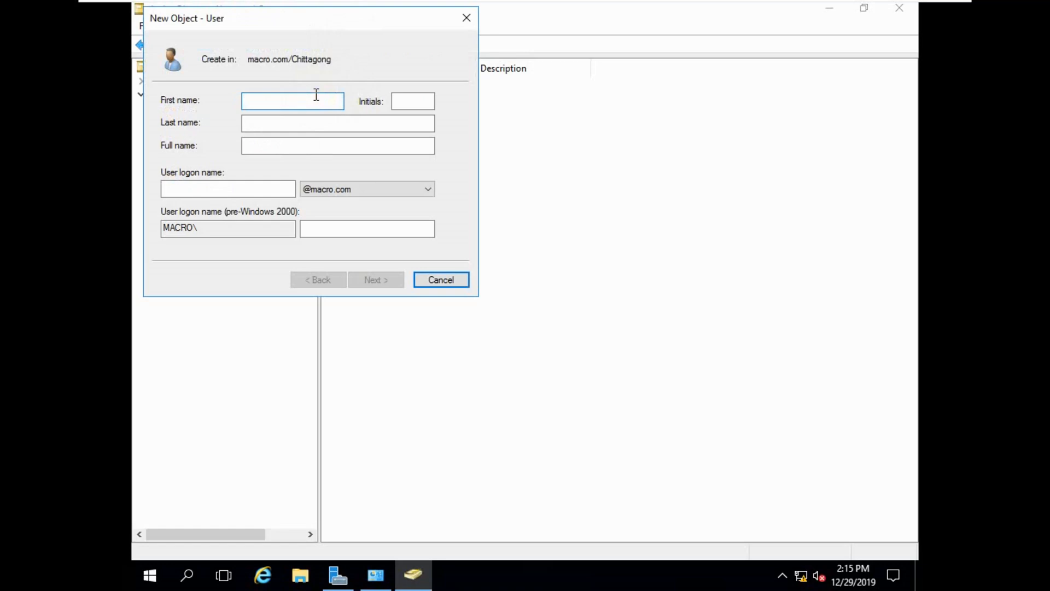
pyautogui.write('user2')
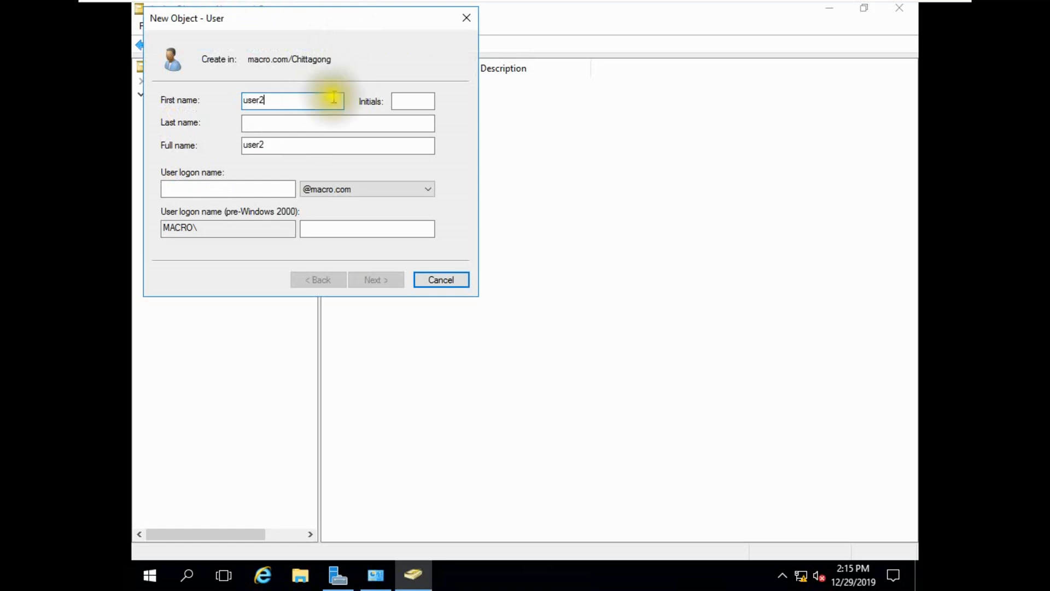
pyautogui.click(239, 188)
pyautogui.write('user2')
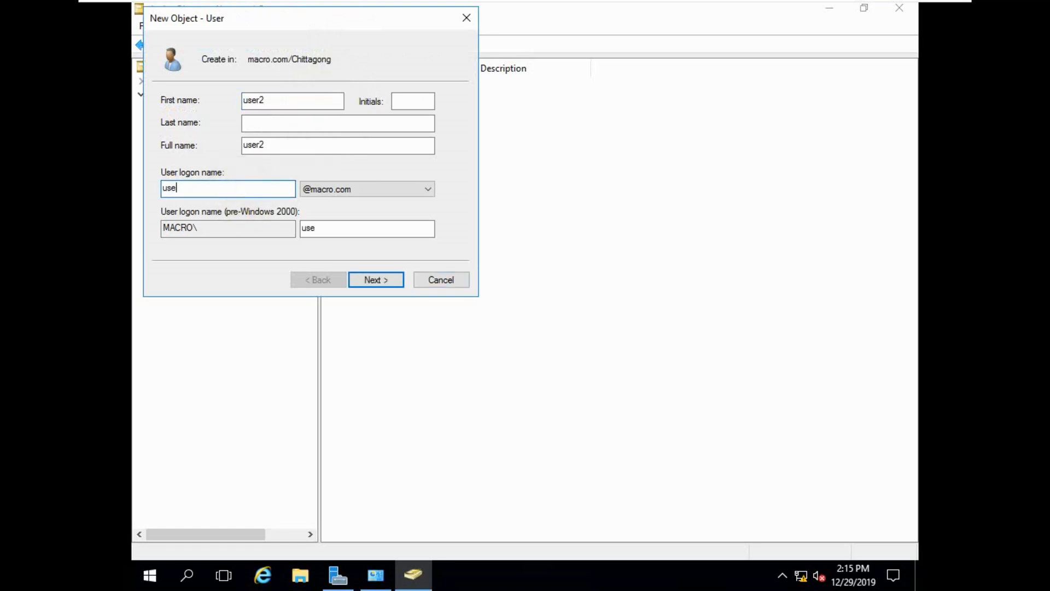
pyautogui.click(370, 280)
# Set user2's password to never expire and be unchangeable by the user, and enter the password twice.
pyautogui.click(235, 152)
pyautogui.click(209, 169)
pyautogui.moveTo(247, 18); pyautogui.dragTo(485, 118)
pyautogui.click(427, 290)
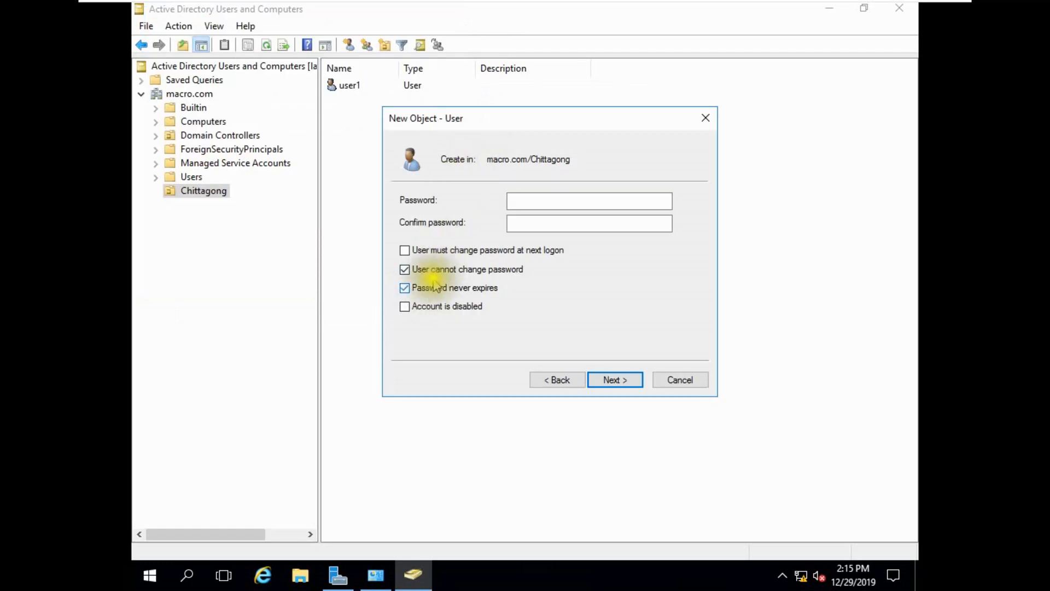
pyautogui.click(529, 203)
pyautogui.write('P@ssw0rd123')
pyautogui.press('Tab')
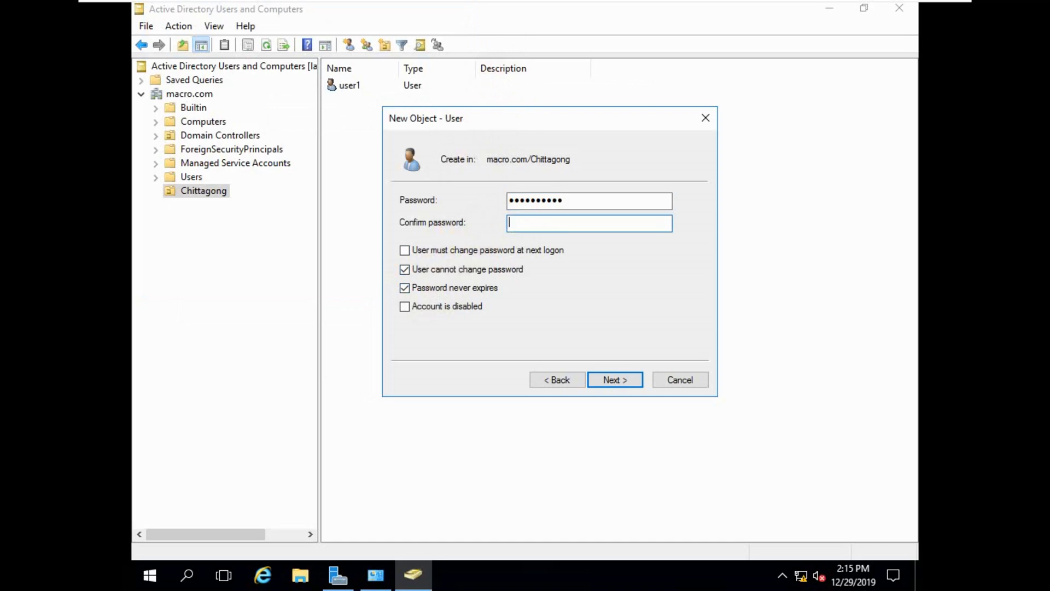
pyautogui.write('P@ssw0rd1')
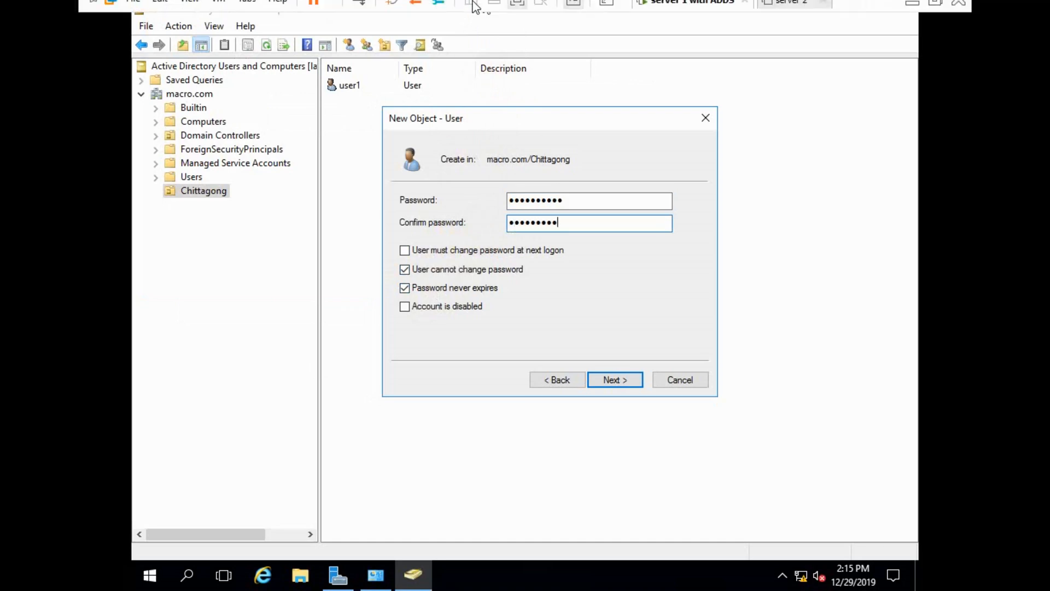
# Fix the mismatched password confirmation and finish creating user2.
pyautogui.click(601, 377)
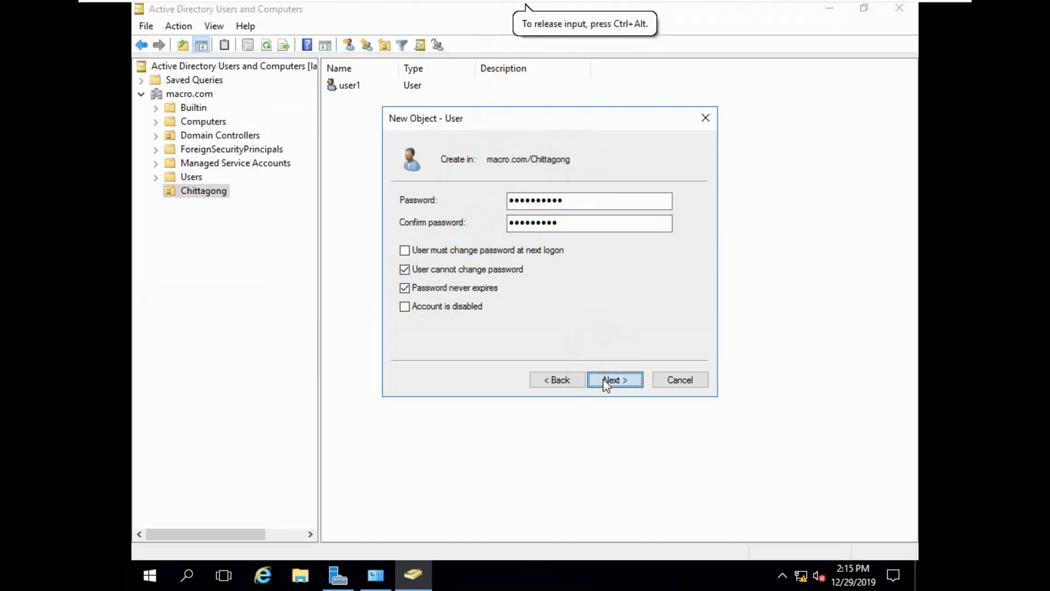
pyautogui.click(573, 348)
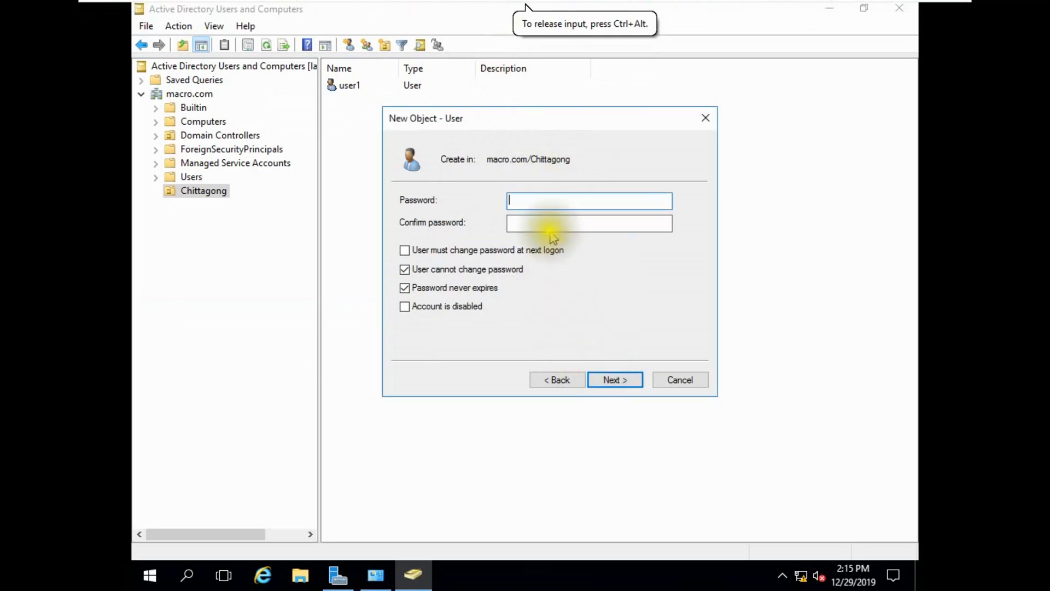
pyautogui.write('P@ssw0rd1')
pyautogui.press('Tab')
pyautogui.write('P@ss')
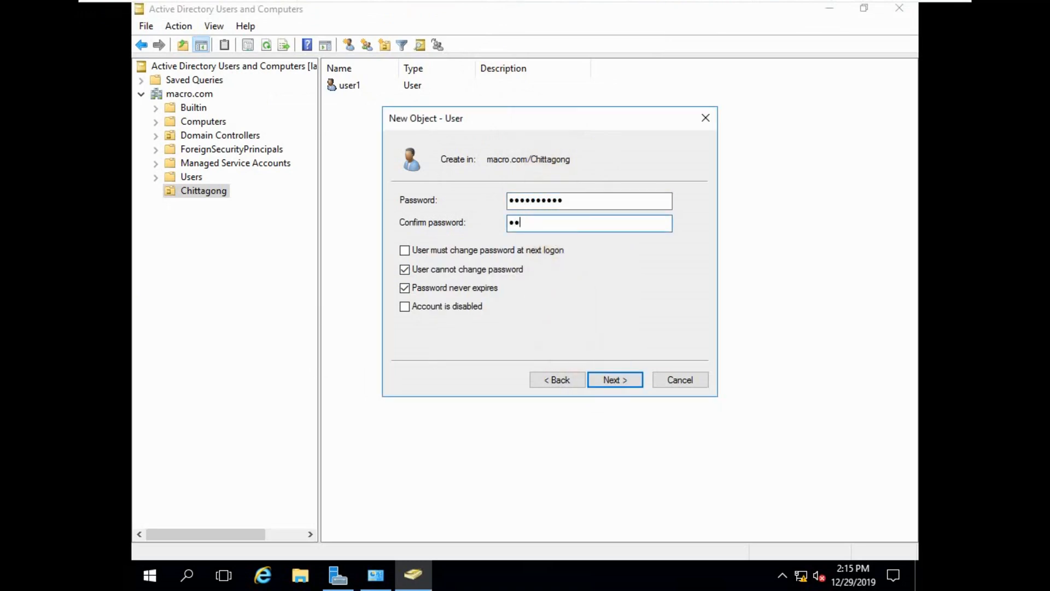
pyautogui.moveTo(518, 6)
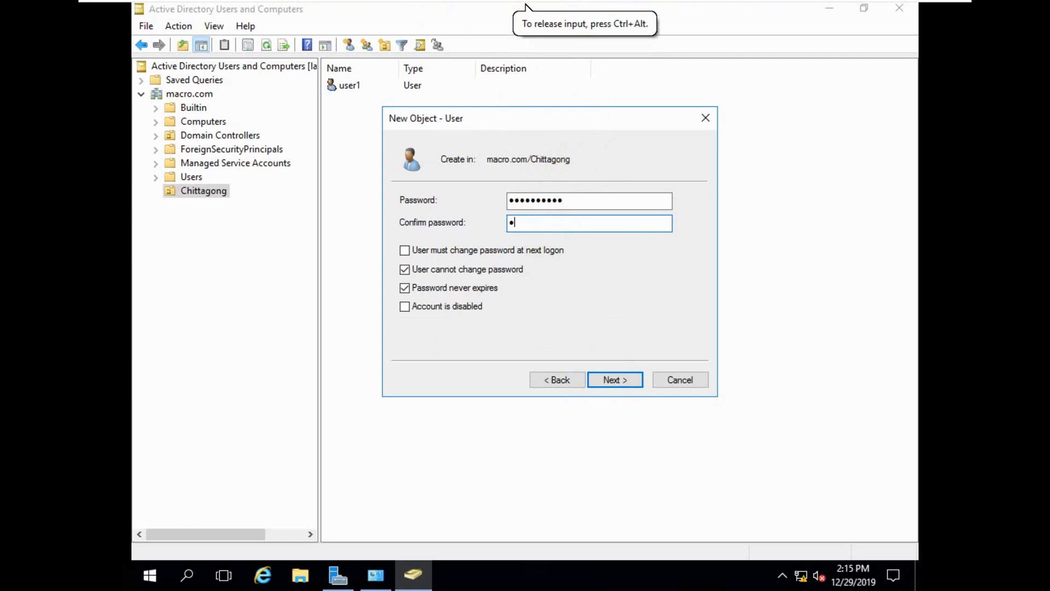
pyautogui.write('w0rd12')
pyautogui.click(597, 379)
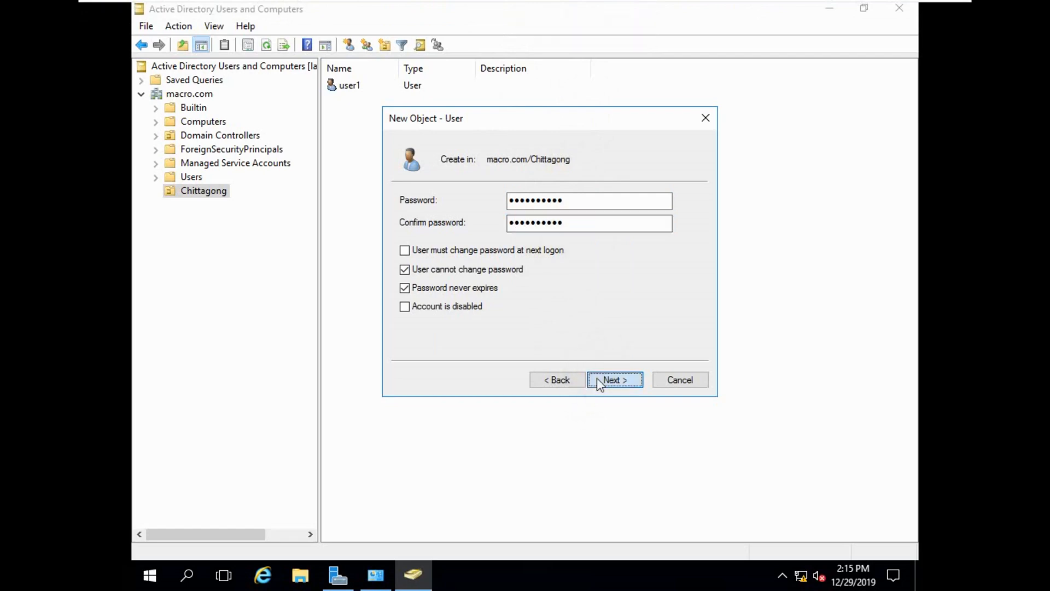
pyautogui.click(600, 375)
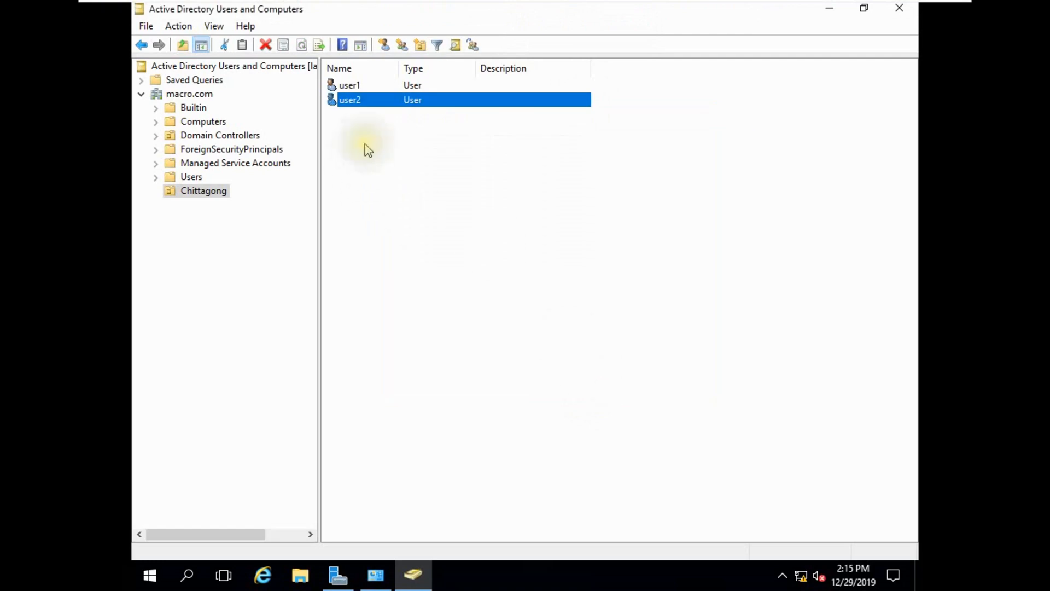
# Start a third user in Chittagong named user3 with a matching logon name.
pyautogui.click(385, 45)
pyautogui.click(317, 99)
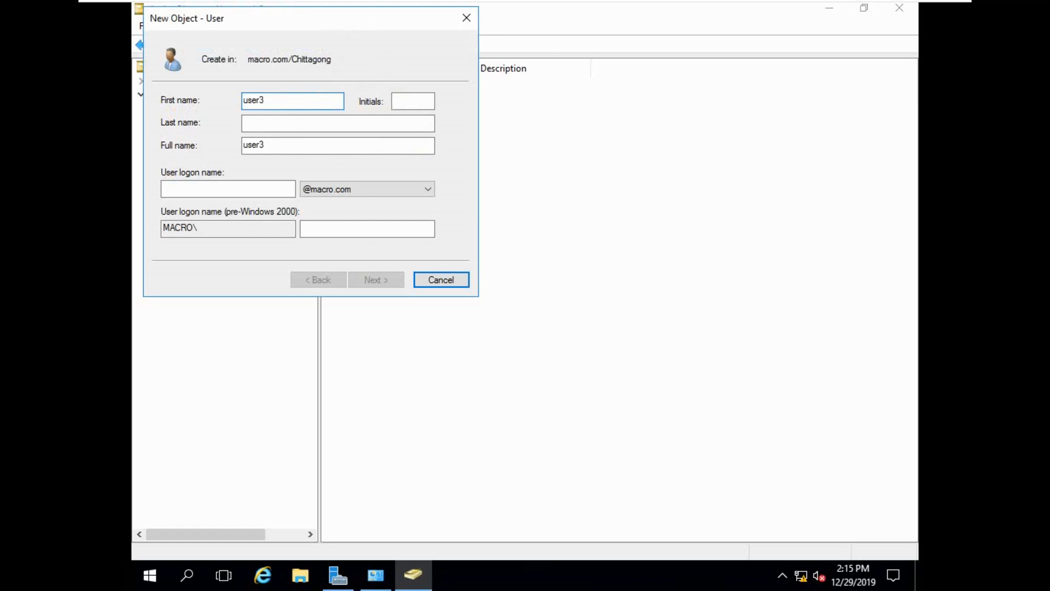
pyautogui.click(233, 188)
pyautogui.write('user3')
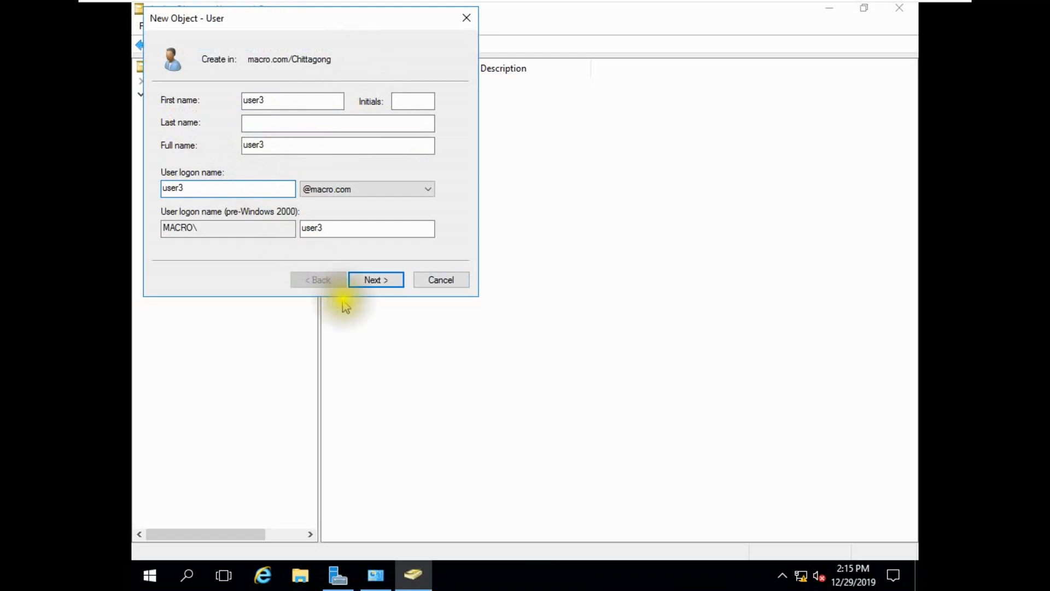
pyautogui.click(376, 279)
# Give user3 a non-expiring, user-unchangeable password, finish, and exit VMware full screen.
pyautogui.click(233, 150)
pyautogui.click(229, 169)
pyautogui.click(218, 188)
pyautogui.click(321, 99)
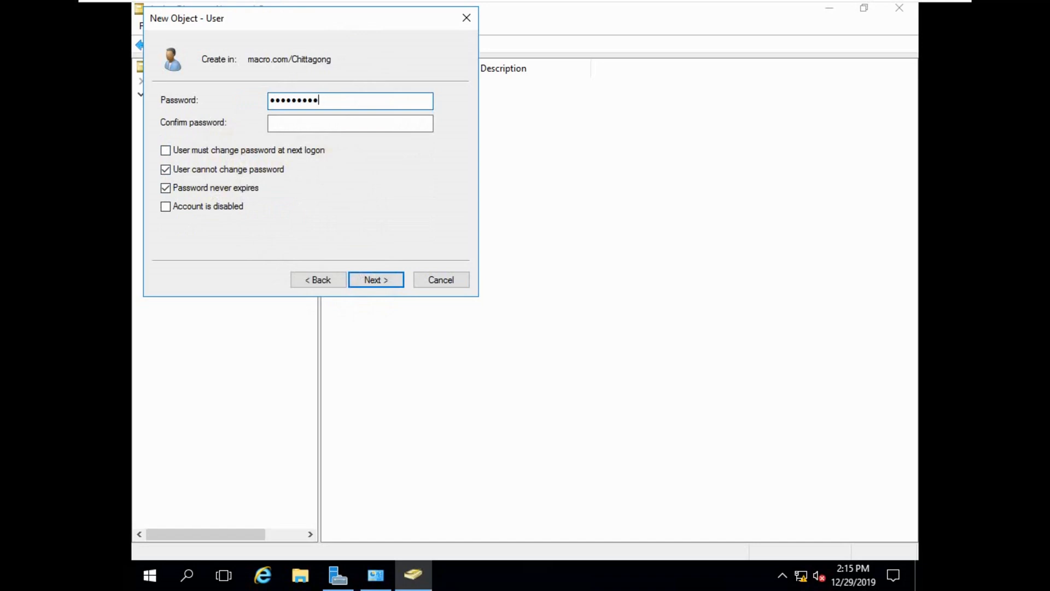
pyautogui.press('Tab')
pyautogui.write('Pa')
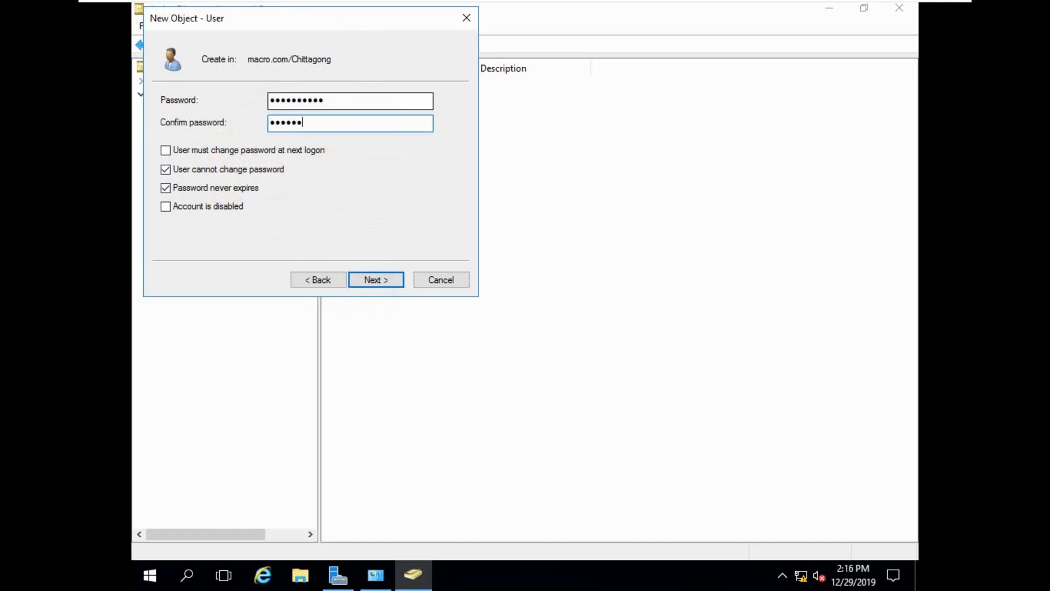
pyautogui.click(358, 281)
pyautogui.click(357, 281)
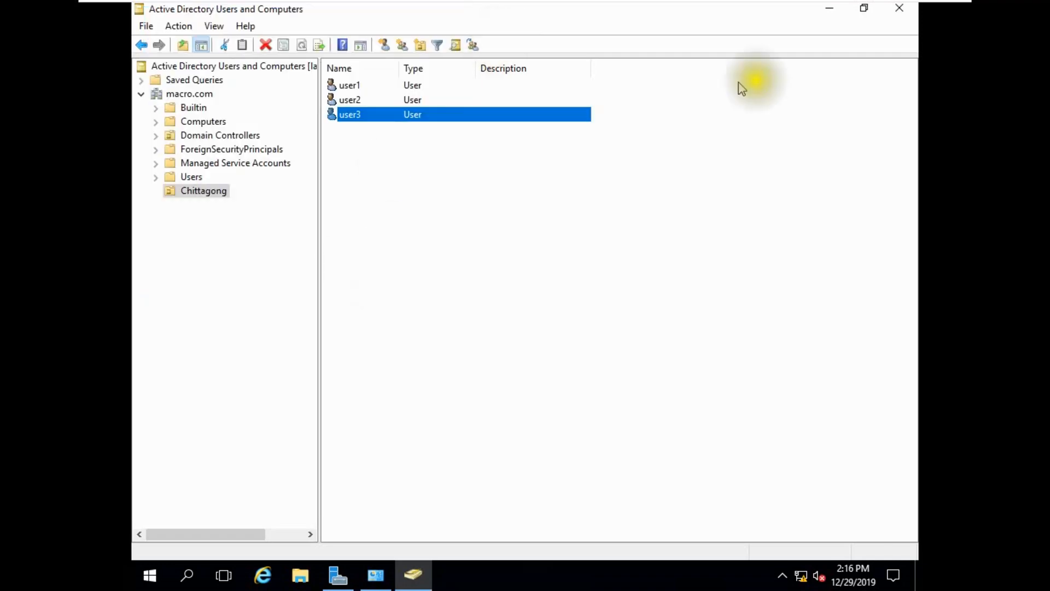
pyautogui.moveTo(820, 6)
pyautogui.click(923, 14)
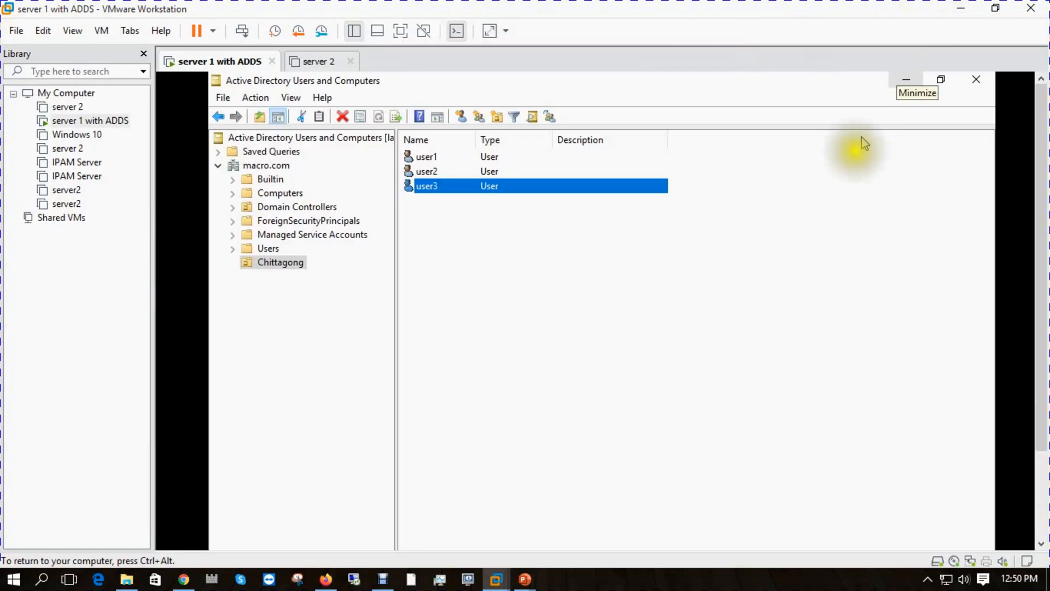